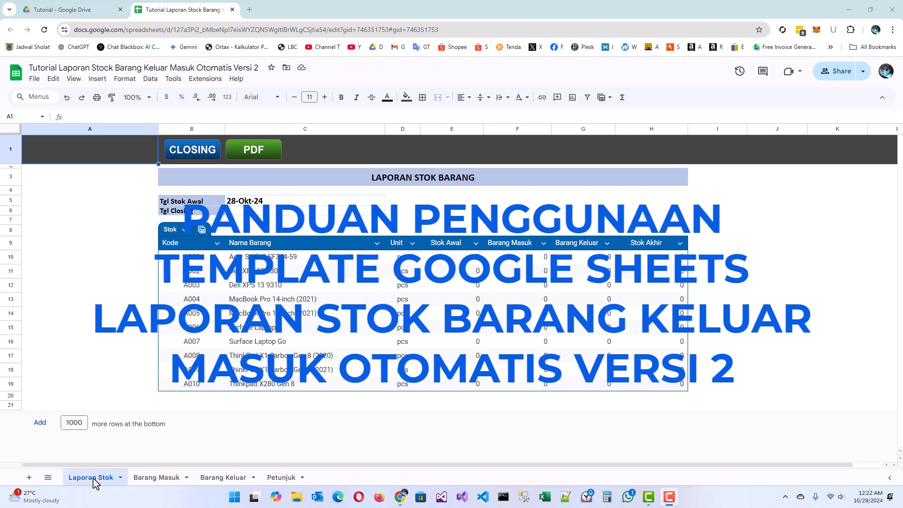
Step: Look through the Barang Masuk and Barang Keluar sheets, and review the item codes, names and units in Laporan Stok
{"action": "left_click", "coordinate": [154, 478]}
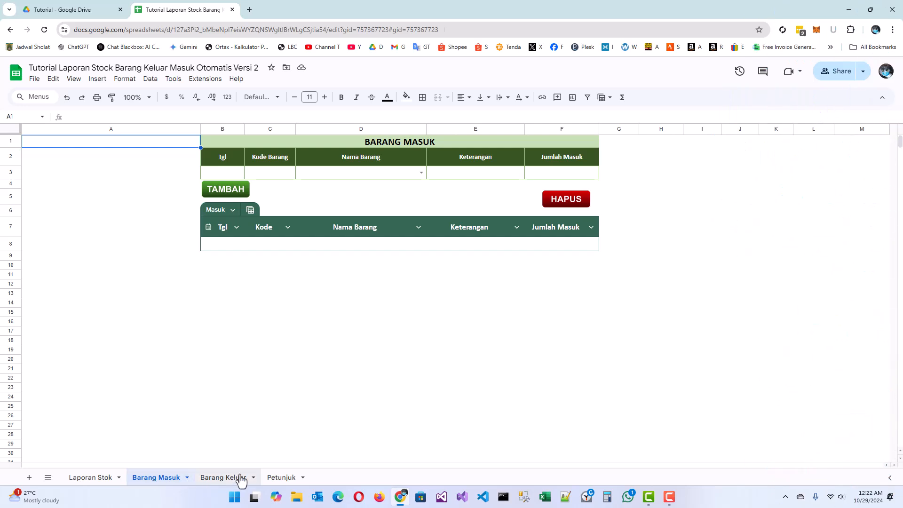
{"action": "left_click", "coordinate": [235, 478]}
{"action": "left_click", "coordinate": [87, 479]}
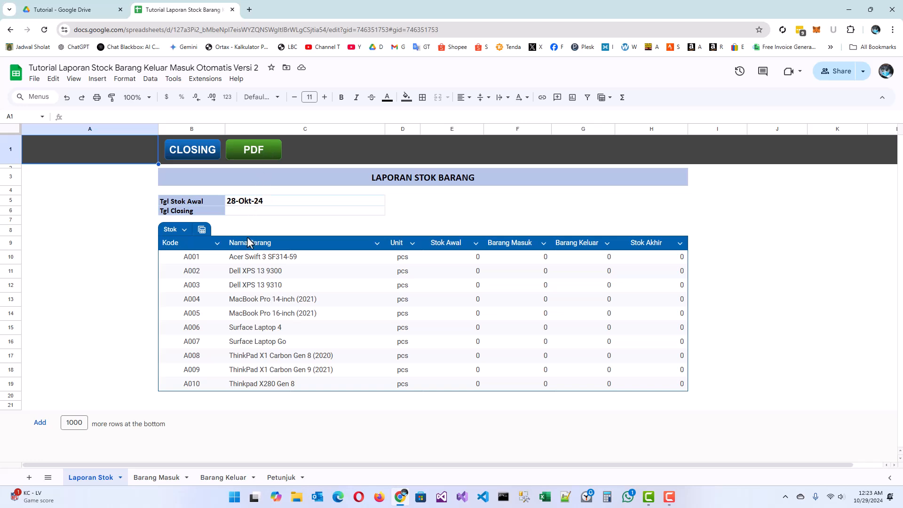
{"action": "left_click_drag", "start_coordinate": [203, 260], "coordinate": [401, 385]}
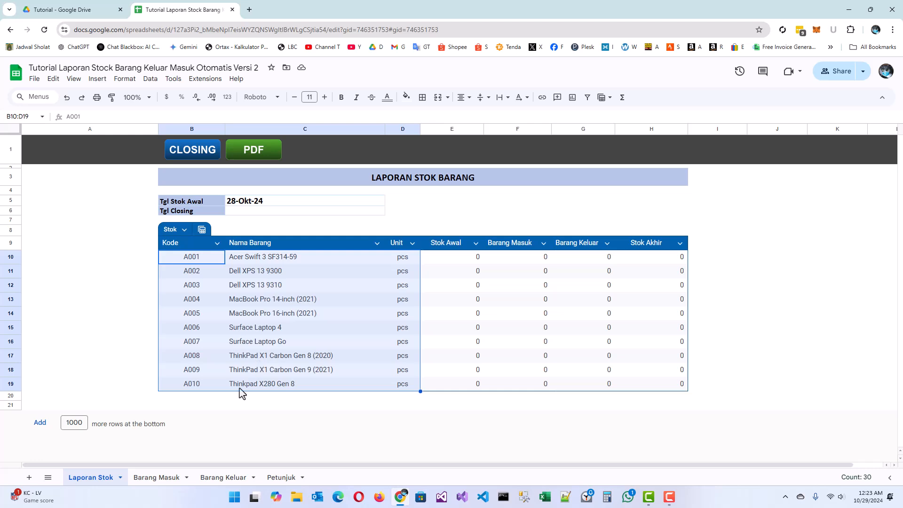
Step: Insert three new rows at the end of the Stok table, around and below item A010
{"action": "left_click", "coordinate": [183, 387]}
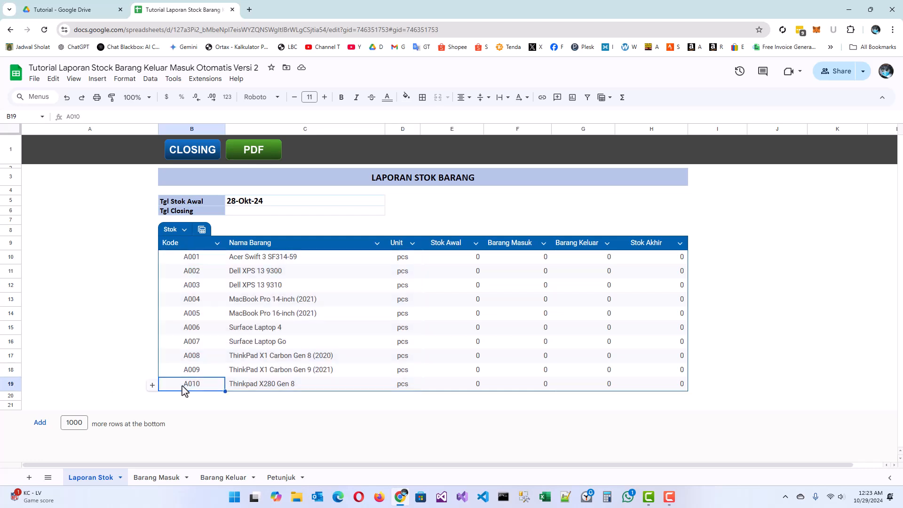
{"action": "left_click", "coordinate": [152, 386]}
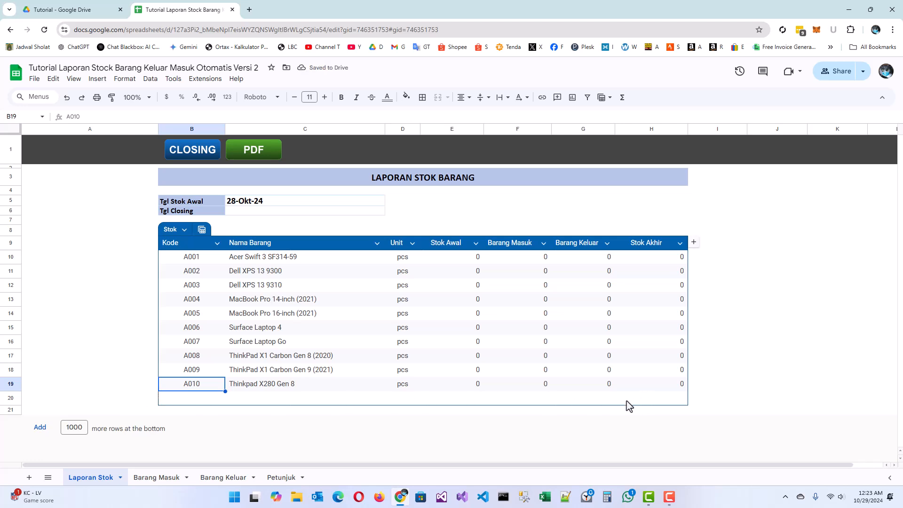
{"action": "left_click_drag", "start_coordinate": [540, 402], "coordinate": [649, 409]}
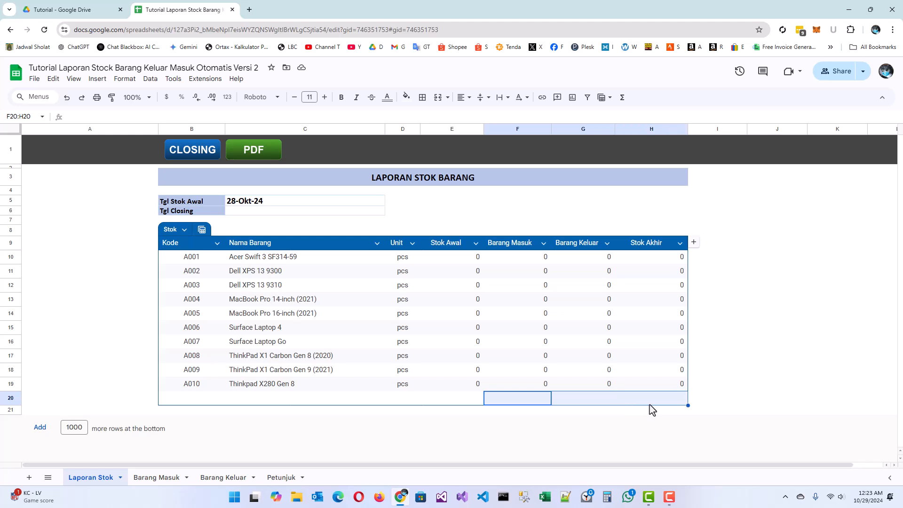
{"action": "left_click", "coordinate": [184, 399]}
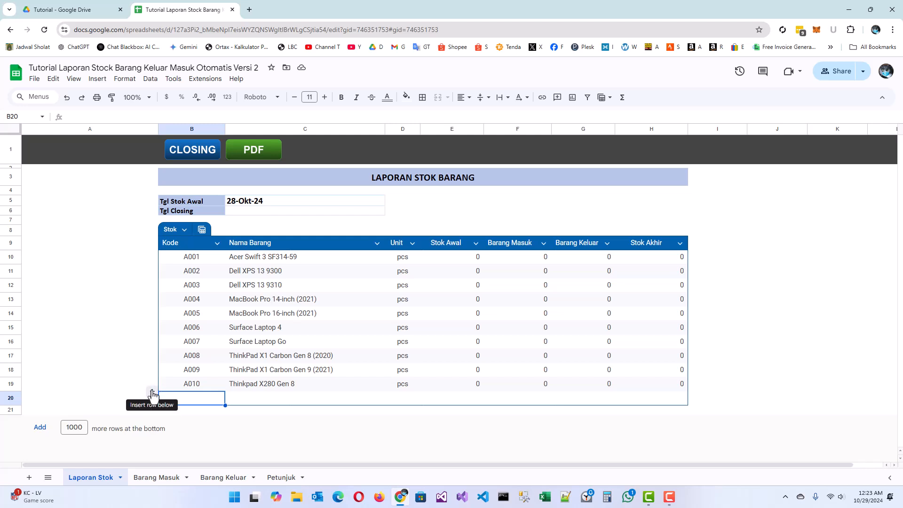
{"action": "left_click", "coordinate": [153, 391]}
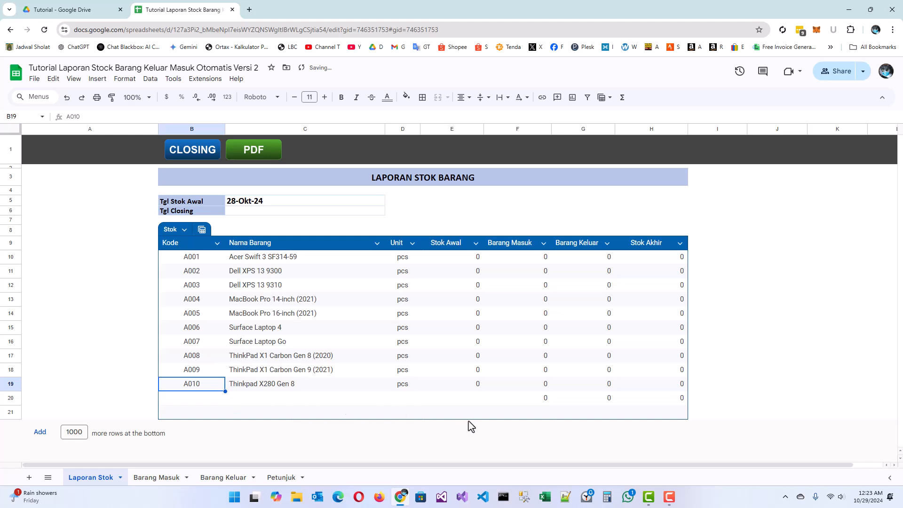
{"action": "left_click_drag", "start_coordinate": [536, 399], "coordinate": [666, 403]}
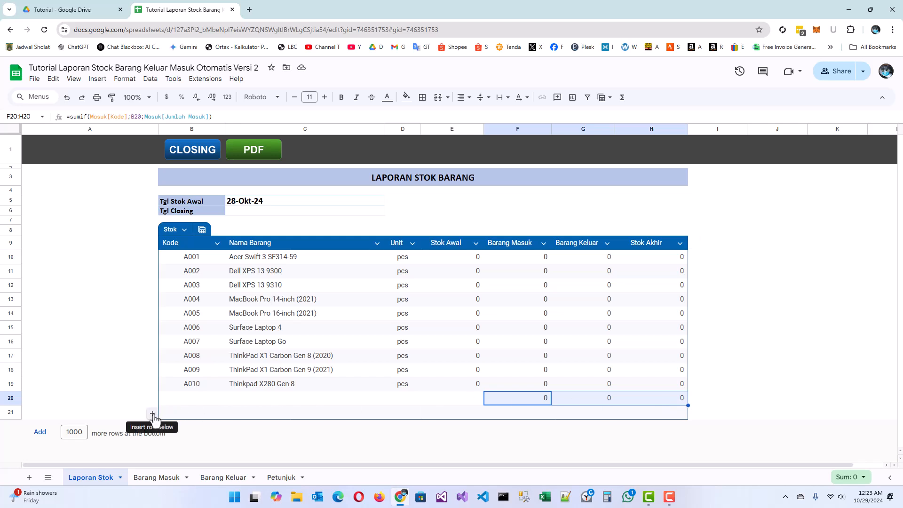
{"action": "left_click", "coordinate": [153, 416]}
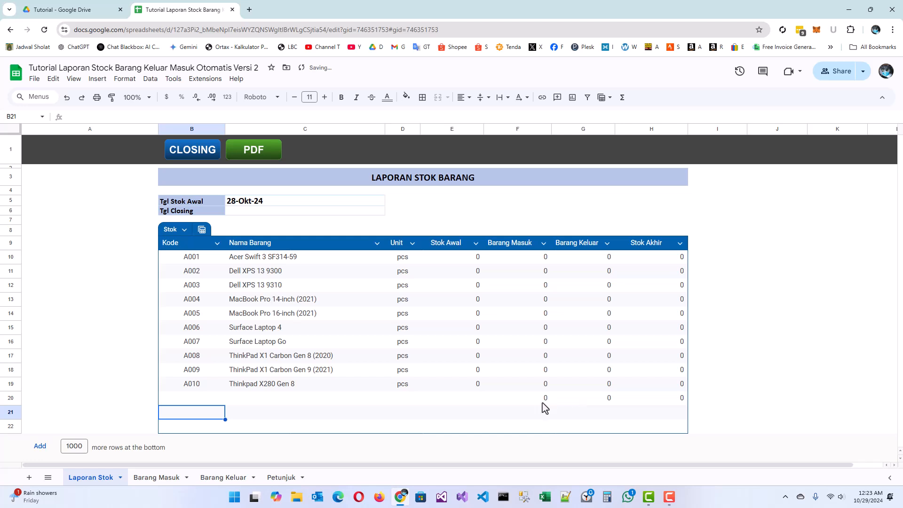
Step: Copy the Barang Masuk, Barang Keluar and Stok Akhir formulas from F20:H20 into F21:H22
{"action": "left_click_drag", "start_coordinate": [534, 401], "coordinate": [654, 403]}
{"action": "key", "text": "ctrl+c"}
{"action": "left_click", "coordinate": [522, 414]}
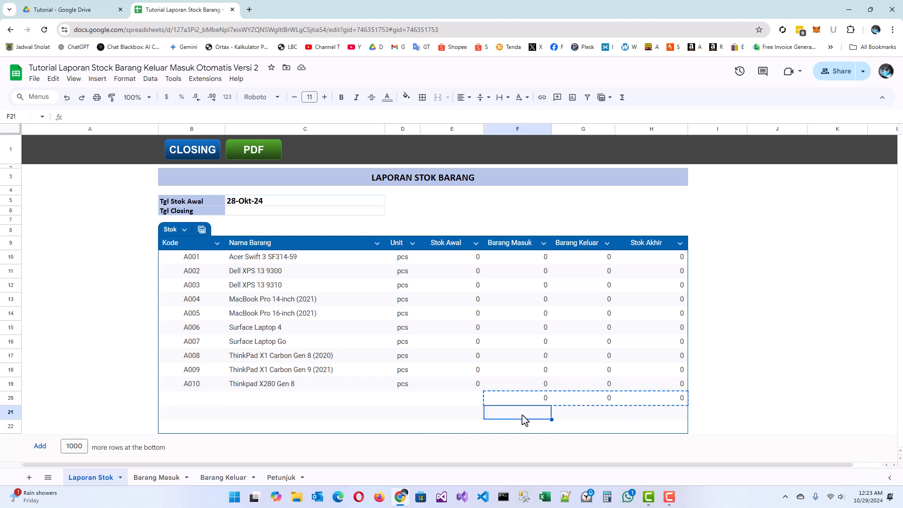
{"action": "left_click_drag", "start_coordinate": [524, 419], "coordinate": [639, 429]}
{"action": "key", "text": "ctrl+v"}
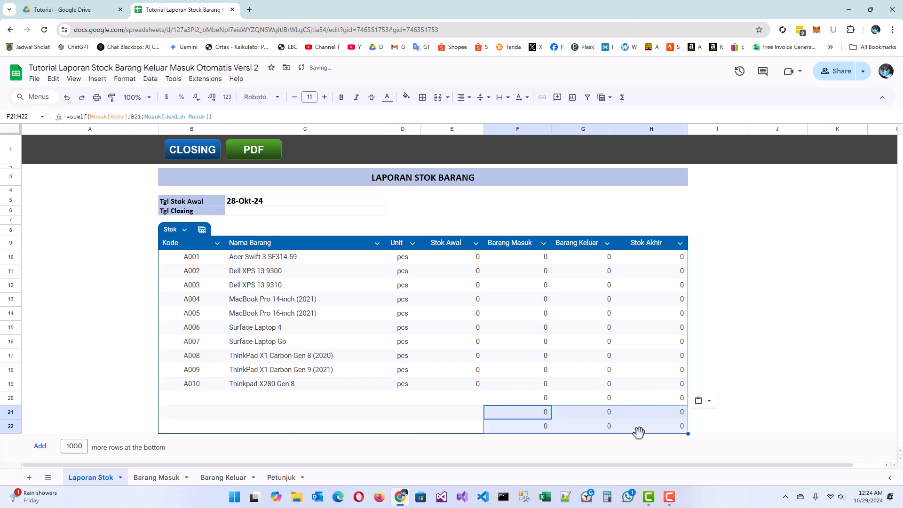
{"action": "left_click", "coordinate": [585, 425]}
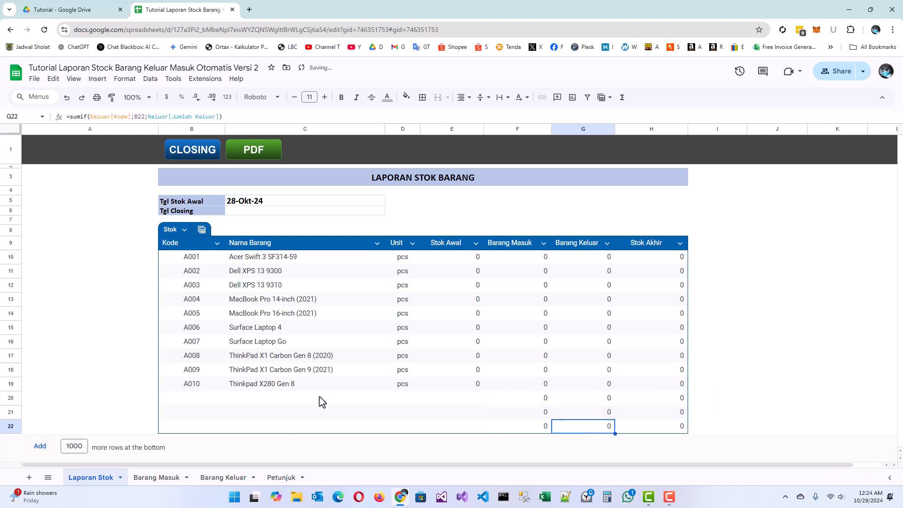
Step: Fill row 20 with code A011, name Thinkpad X1 Yoga Gen 8 i5, unit pcs and opening stock 0
{"action": "left_click", "coordinate": [190, 398]}
{"action": "type", "text": "A012"}
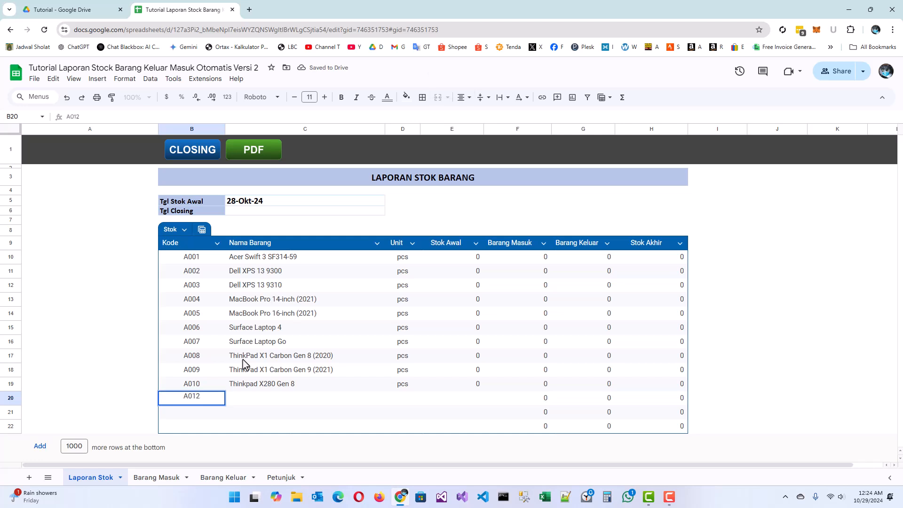
{"action": "key", "text": "BackSpace"}
{"action": "type", "text": "11"}
{"action": "key", "text": "Tab"}
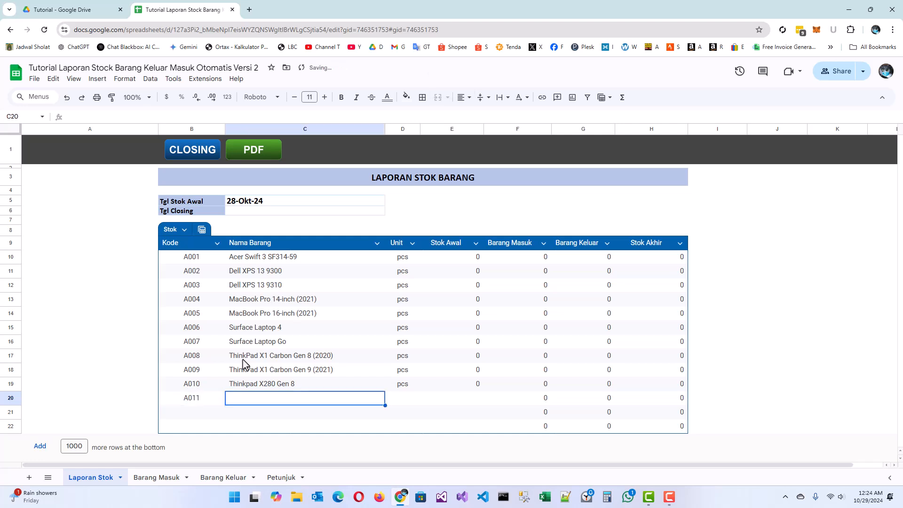
{"action": "type", "text": "Thinkpad "}
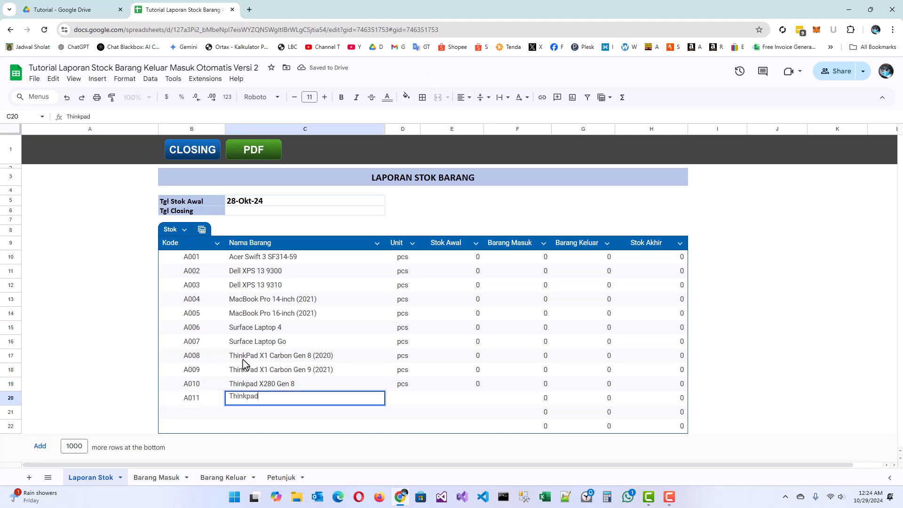
{"action": "type", "text": "X1 Yoga Gen 8"}
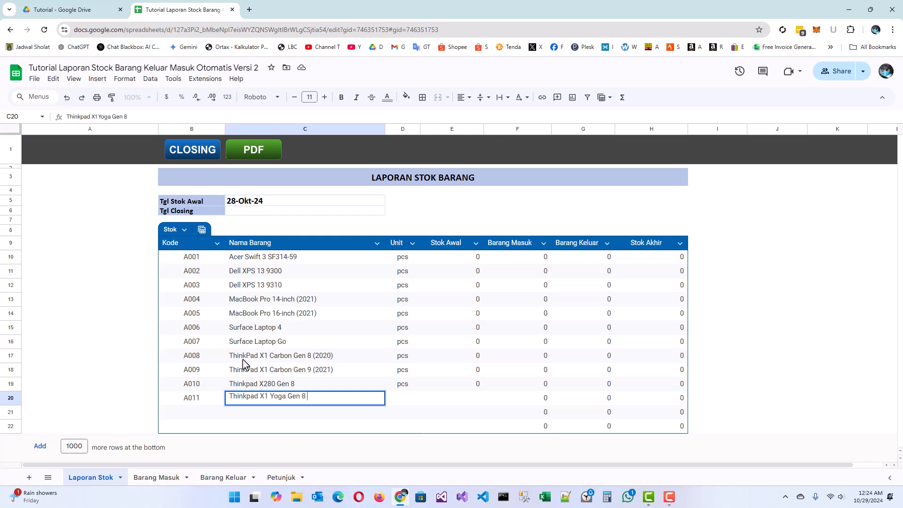
{"action": "key", "text": "Tab"}
{"action": "key", "text": "Tab"}
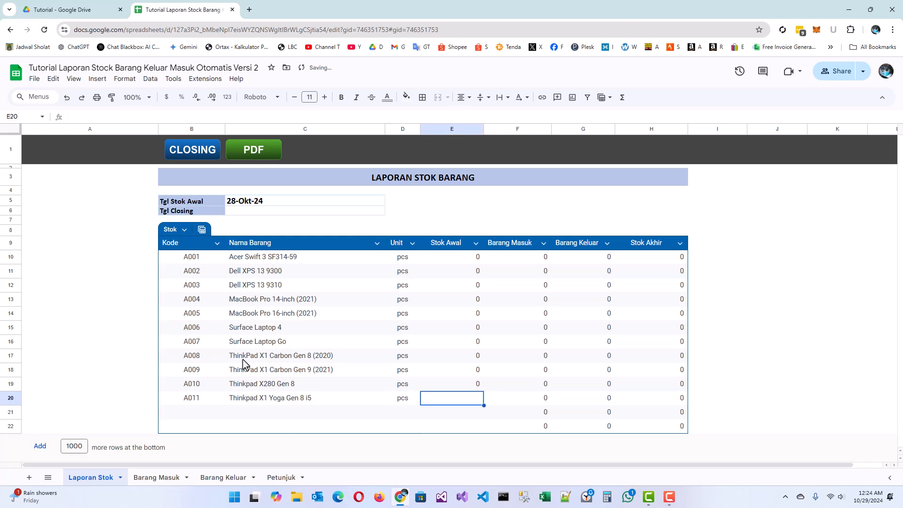
{"action": "type", "text": "0"}
{"action": "key", "text": "Return"}
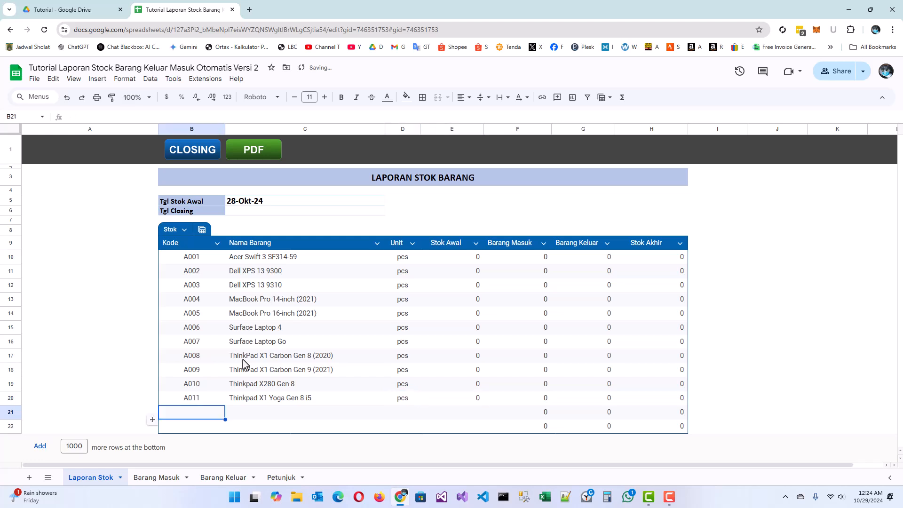
Step: Fill row 21 with code A012, name Thinkpad T480 Gen 8 i5, unit pcs and opening stock 0
{"action": "type", "text": "A012"}
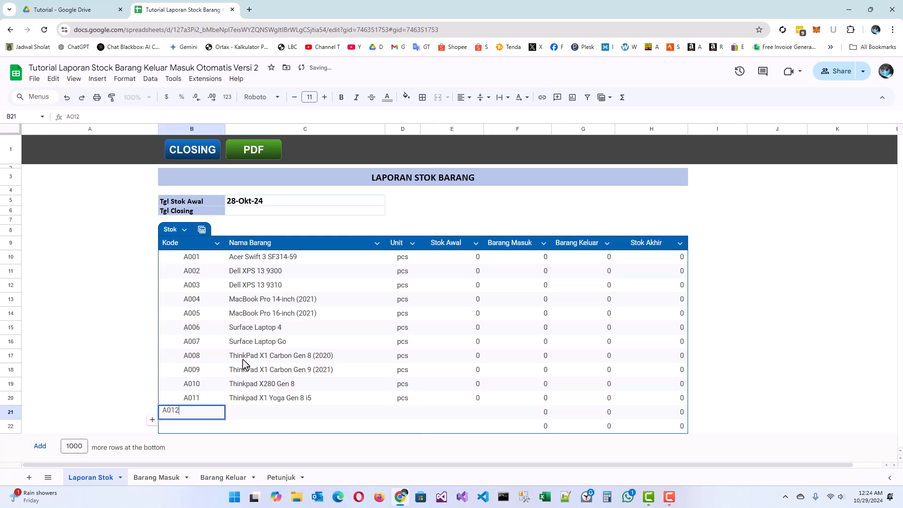
{"action": "key", "text": "Tab"}
{"action": "type", "text": "Thinkpad T480 Gen 8 i5"}
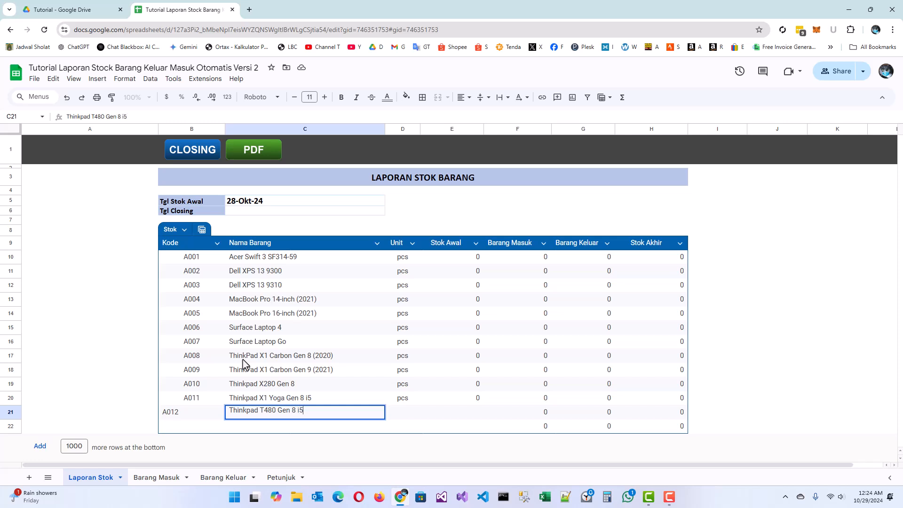
{"action": "key", "text": "Tab"}
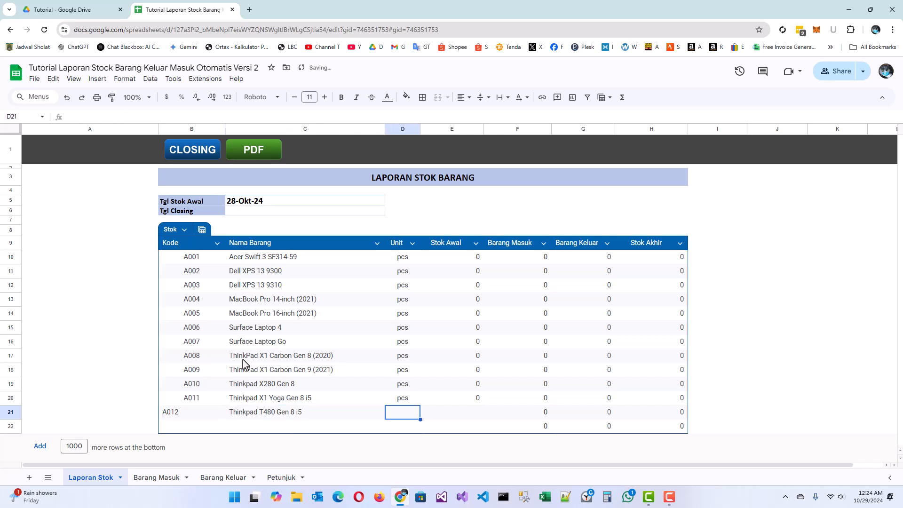
{"action": "type", "text": "pcs"}
{"action": "key", "text": "Tab"}
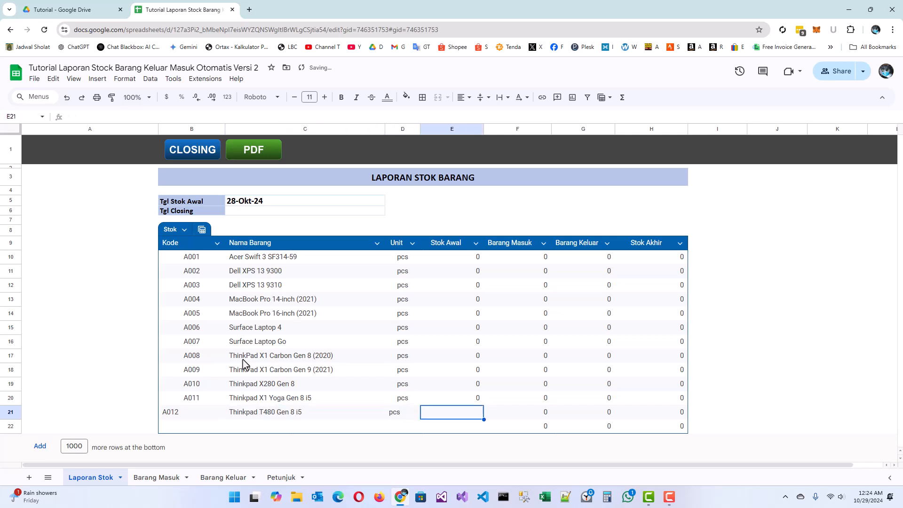
{"action": "key", "text": "Return"}
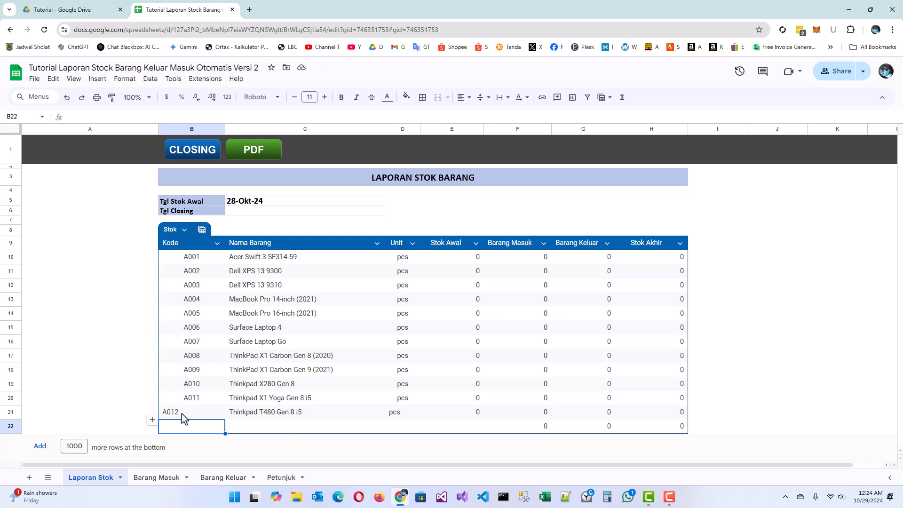
Step: Copy the formatting of the A011 cells B20:D20 onto the A012 cells B21:D21
{"action": "left_click_drag", "start_coordinate": [191, 403], "coordinate": [402, 399]}
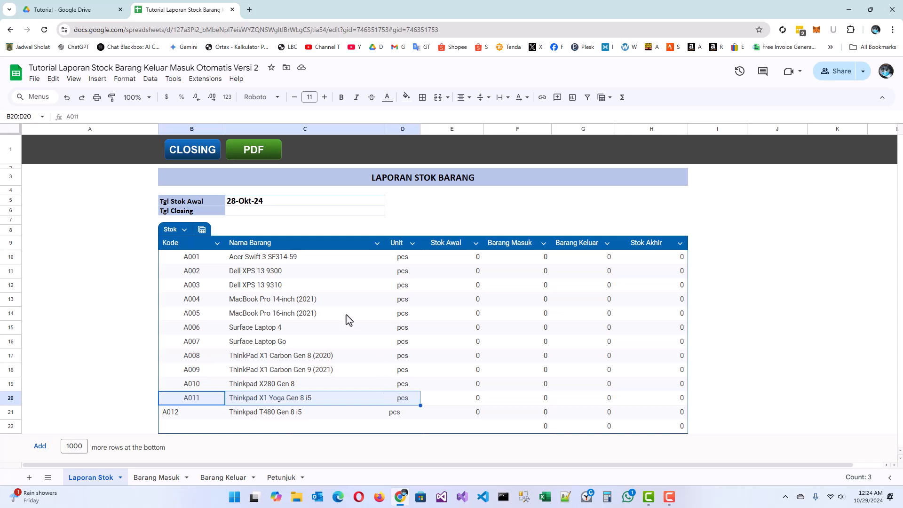
{"action": "left_click", "coordinate": [112, 100]}
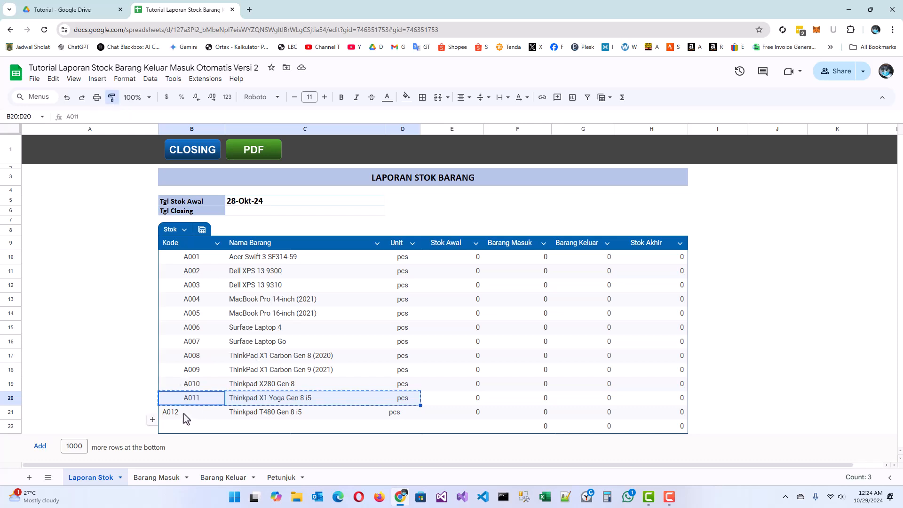
{"action": "left_click", "coordinate": [184, 413]}
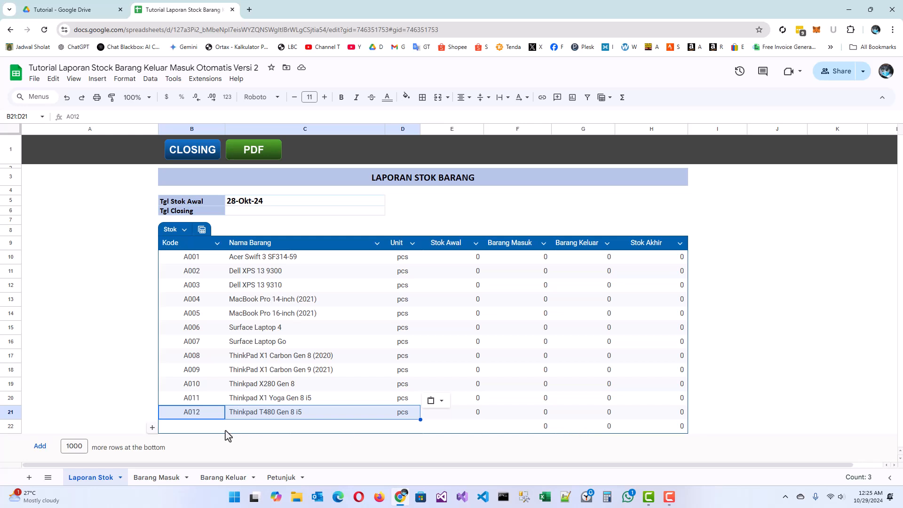
Step: Delete the unused row 22 at the end of the Stok table
{"action": "left_click", "coordinate": [514, 429]}
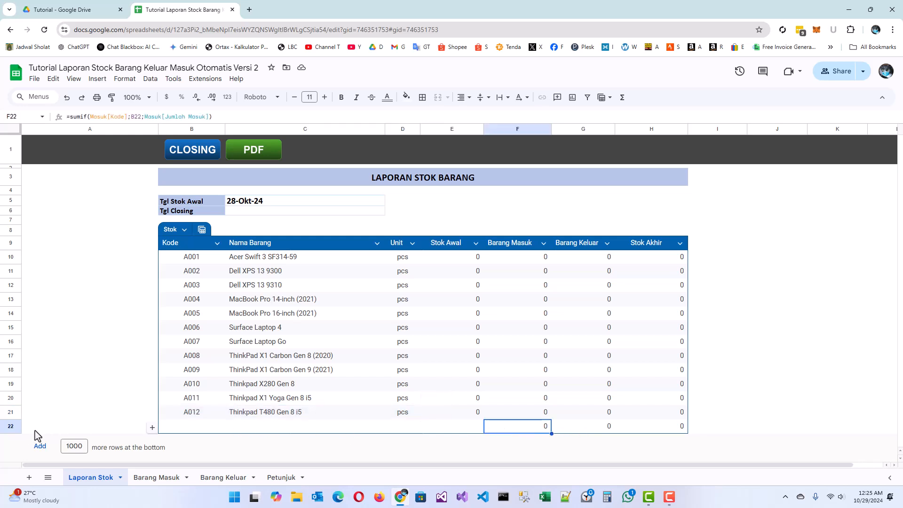
{"action": "left_click", "coordinate": [10, 426]}
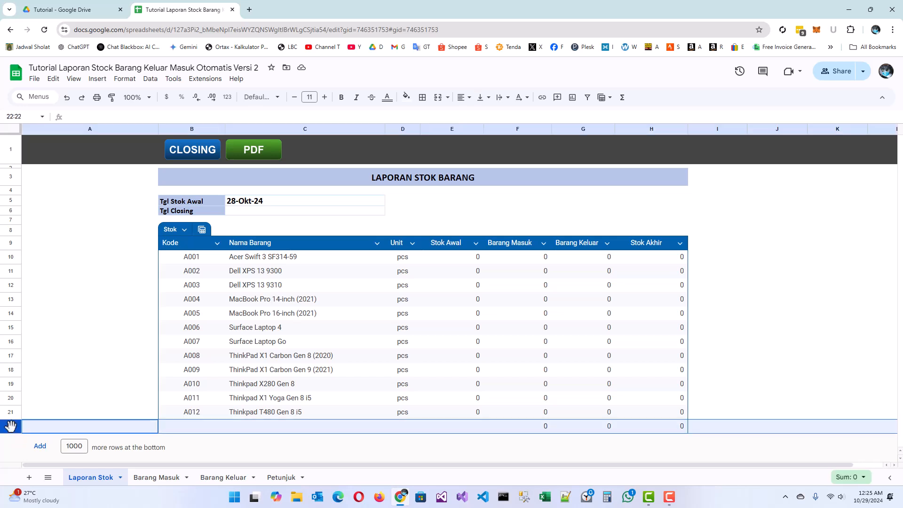
{"action": "right_click", "coordinate": [10, 426]}
{"action": "left_click", "coordinate": [56, 288]}
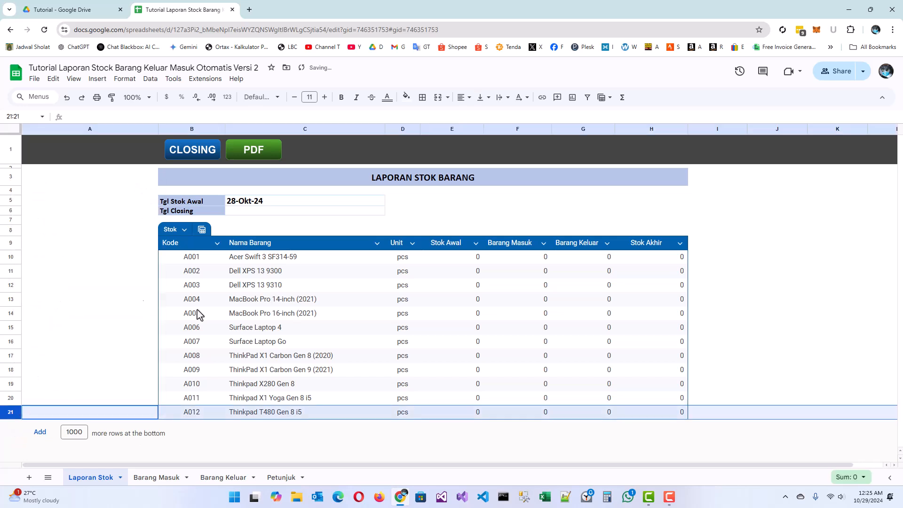
{"action": "left_click", "coordinate": [250, 315]}
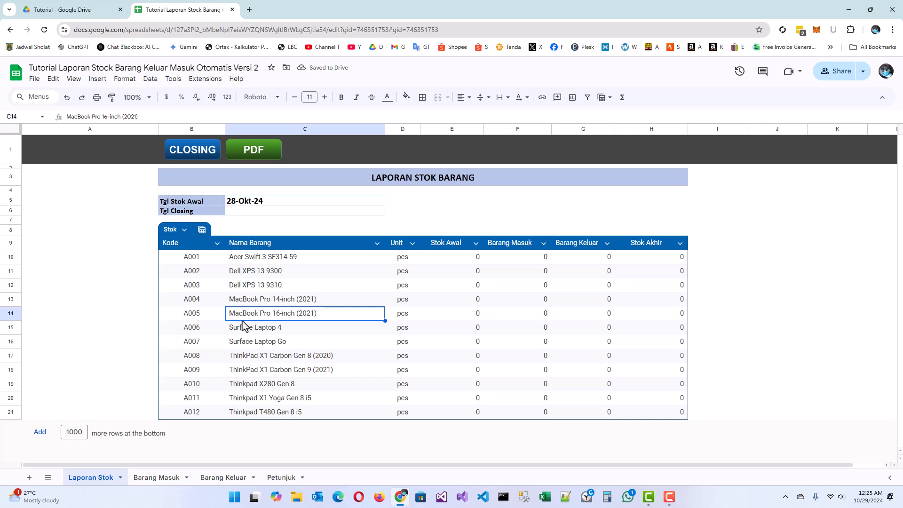
Step: Review the opening stock date and the Stok Awal column, and examine the entry form B2:F3 on the Barang Masuk sheet
{"action": "left_click", "coordinate": [250, 206]}
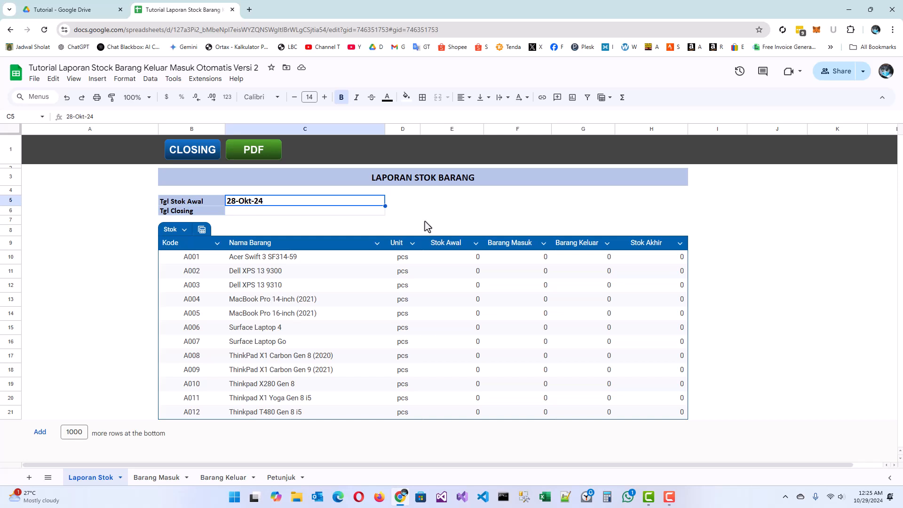
{"action": "left_click_drag", "start_coordinate": [460, 255], "coordinate": [457, 416]}
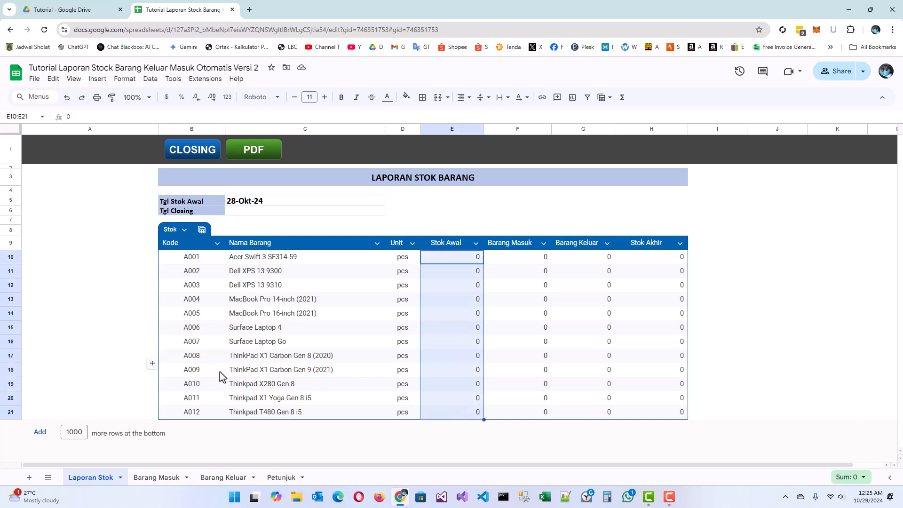
{"action": "left_click", "coordinate": [157, 478]}
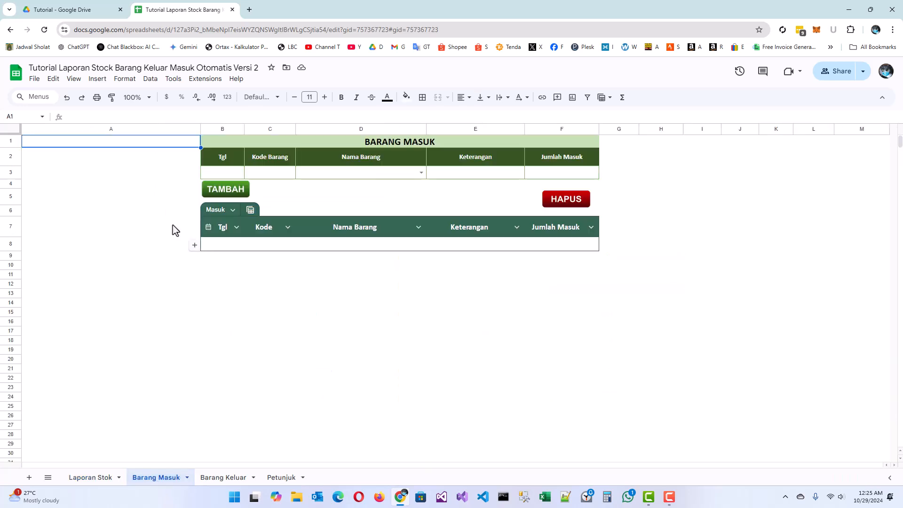
{"action": "left_click_drag", "start_coordinate": [220, 157], "coordinate": [566, 175]}
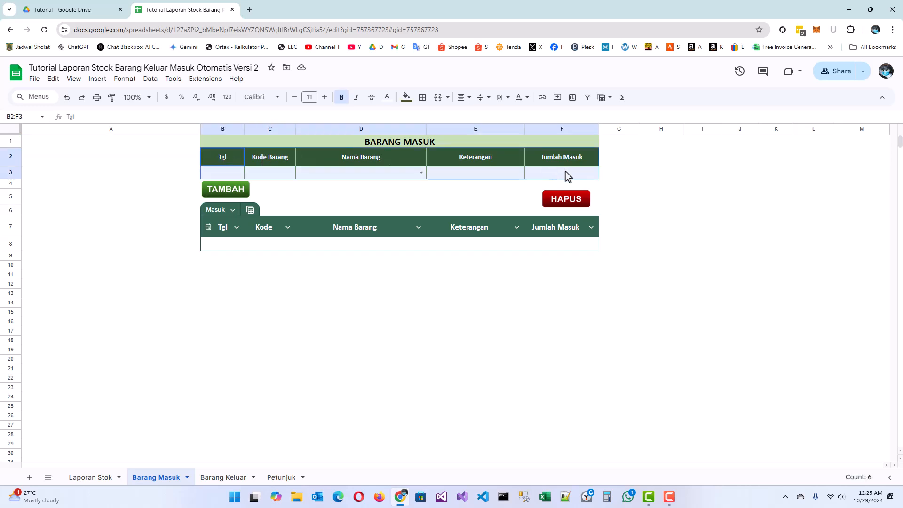
Step: Record an incoming entry on Barang Masuk dated 28/10/2024 for Acer Swift 3 SF314-59, quantity 10, and add it to the Masuk table
{"action": "left_click", "coordinate": [223, 169]}
{"action": "type", "text": "28/10/2024"}
{"action": "key", "text": "Tab"}
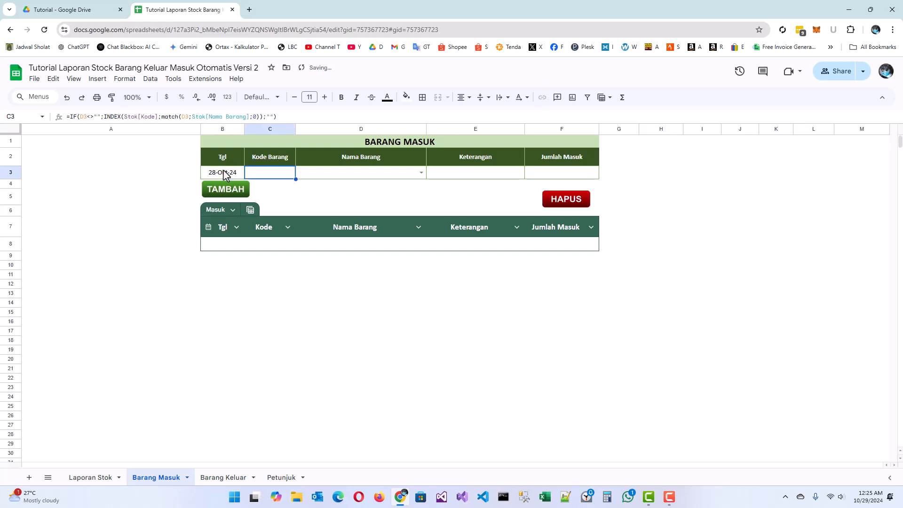
{"action": "left_click", "coordinate": [420, 172]}
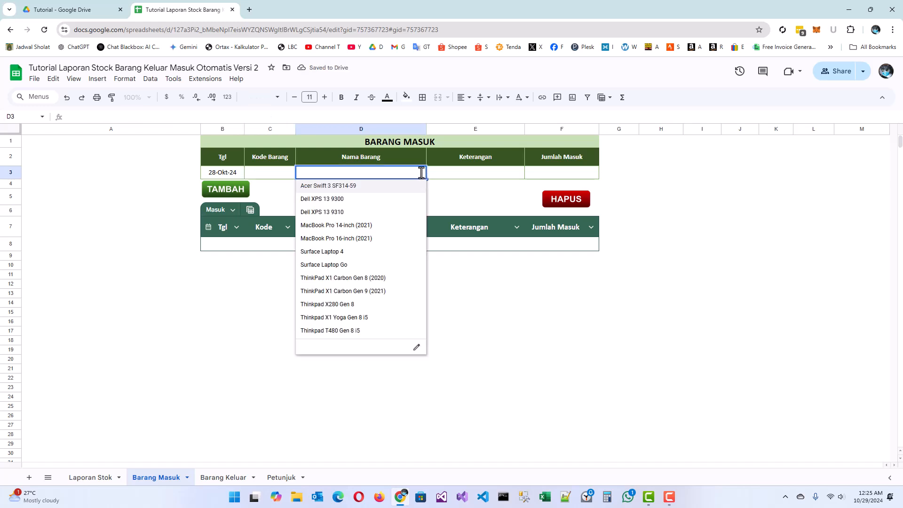
{"action": "left_click", "coordinate": [366, 187]}
{"action": "key", "text": "Right"}
{"action": "key", "text": "Right"}
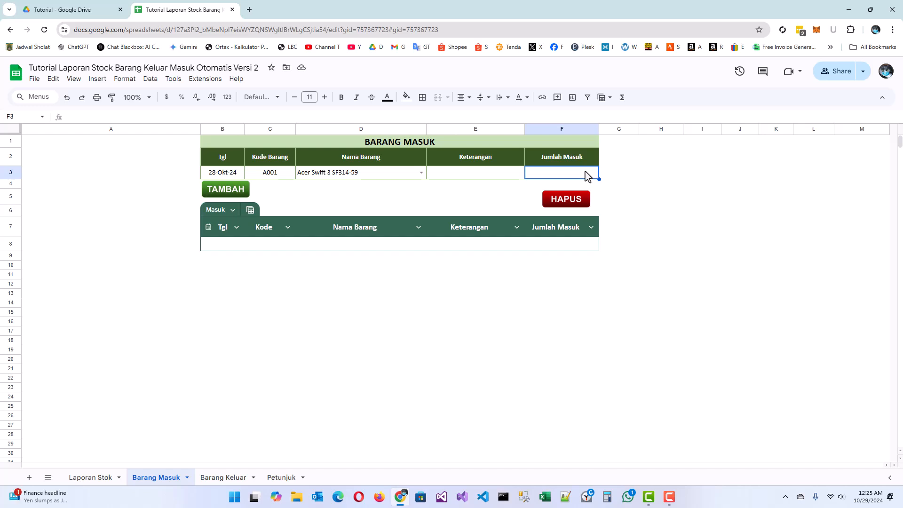
{"action": "type", "text": "10"}
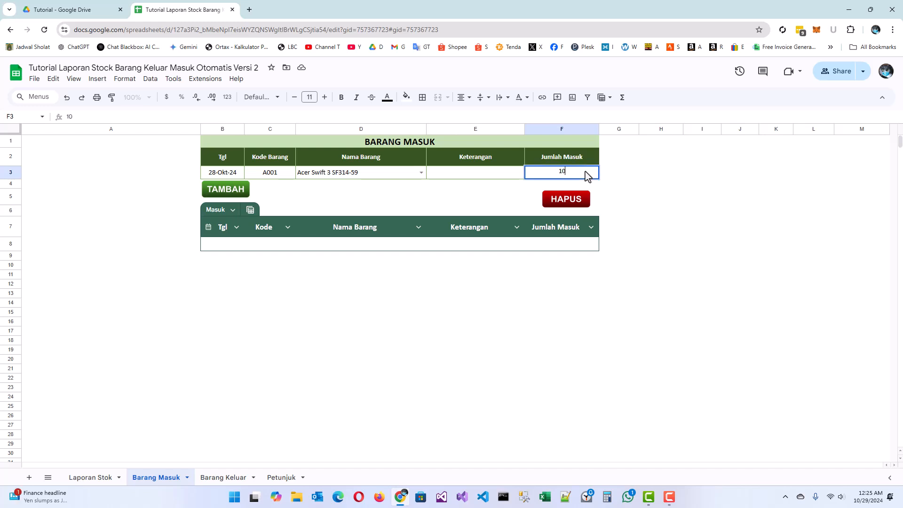
{"action": "key", "text": "Return"}
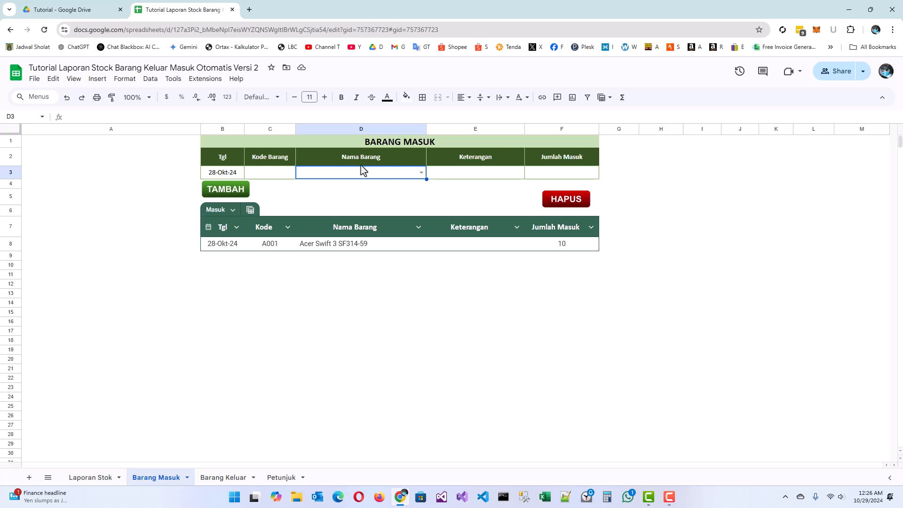
Step: Add an incoming entry for Dell XPS 13 9300 with quantity 15 to the Masuk table
{"action": "left_click", "coordinate": [422, 173]}
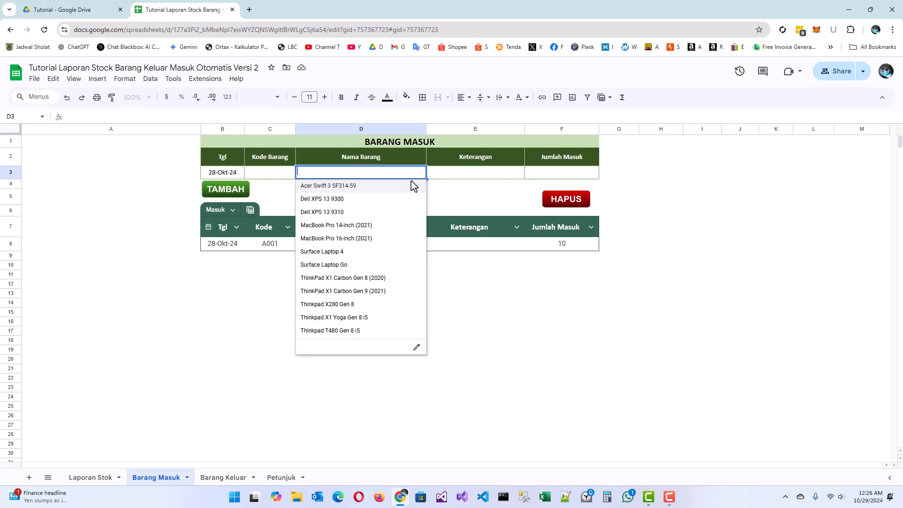
{"action": "left_click", "coordinate": [381, 200]}
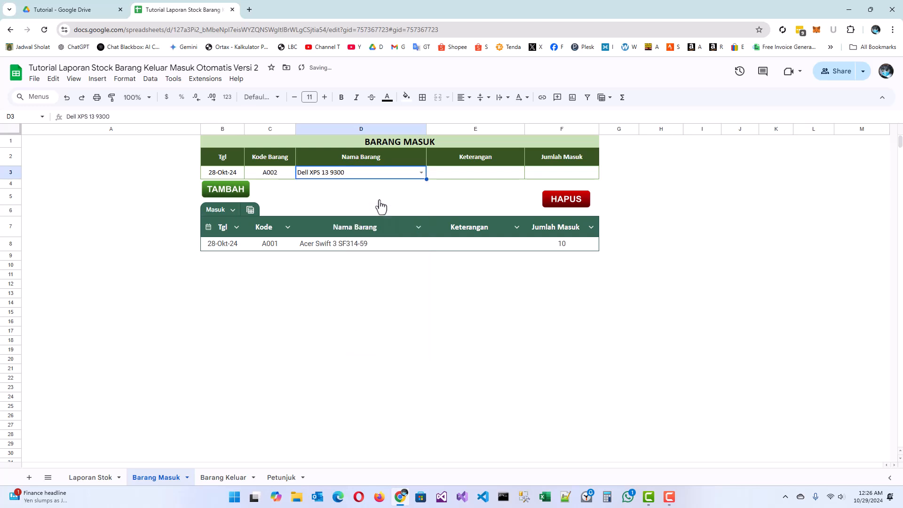
{"action": "key", "text": "Tab"}
{"action": "key", "text": "Tab"}
{"action": "type", "text": "15"}
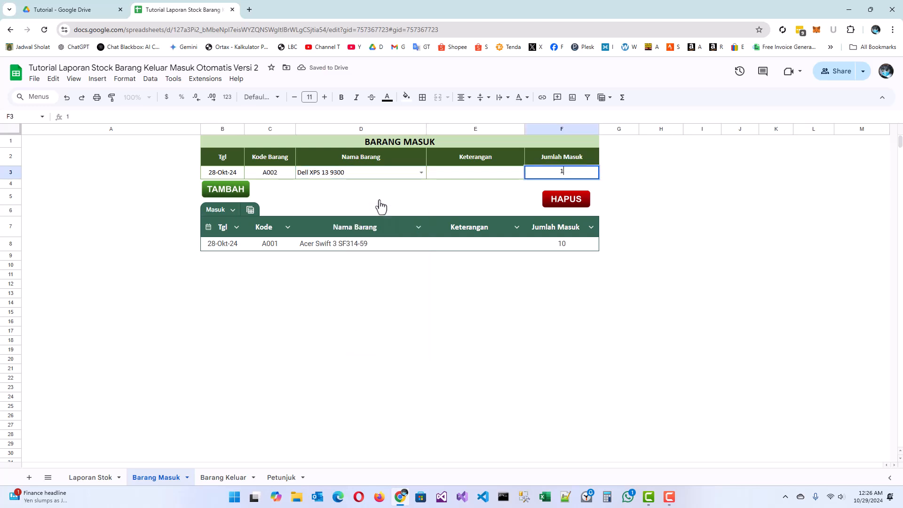
{"action": "key", "text": "Return"}
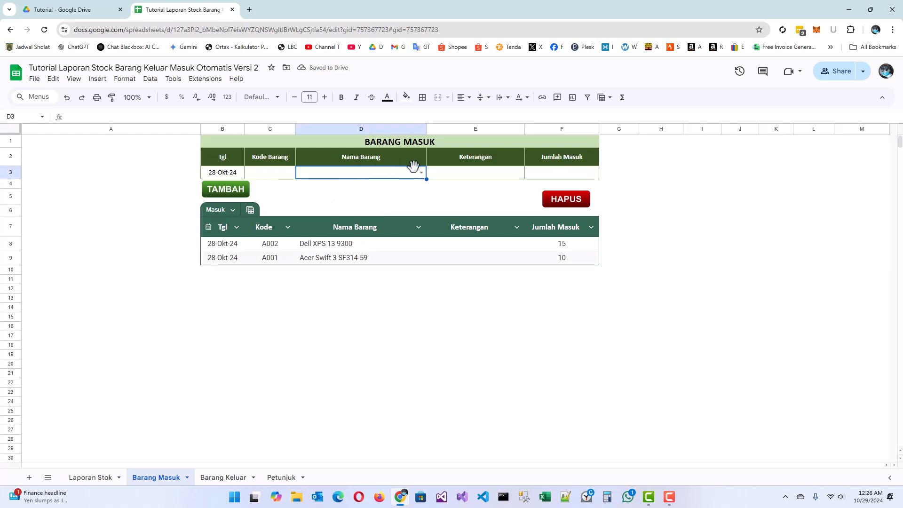
Step: Add an incoming entry for Dell XPS 13 9310 with quantity 10, and check Barang Masuk cells F10:F12 on the Laporan Stok sheet
{"action": "left_click", "coordinate": [421, 173]}
{"action": "left_click", "coordinate": [398, 205]}
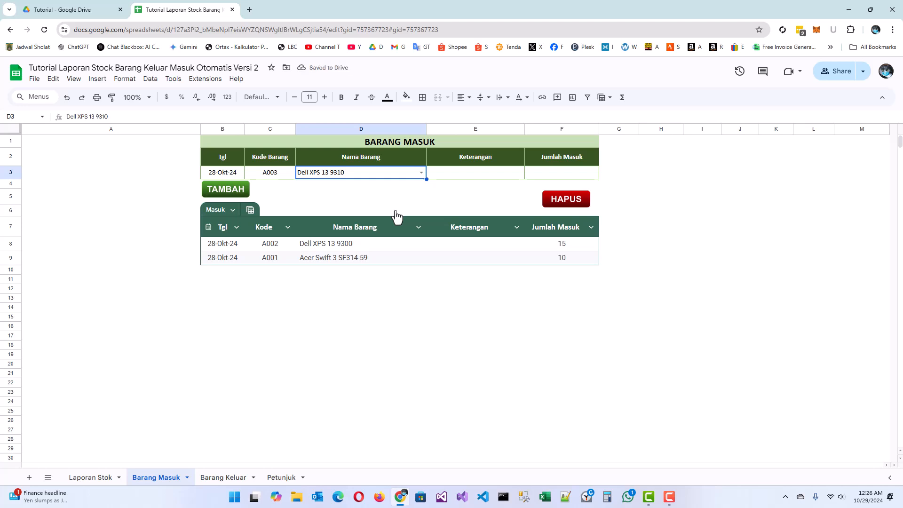
{"action": "key", "text": "Tab"}
{"action": "key", "text": "Tab"}
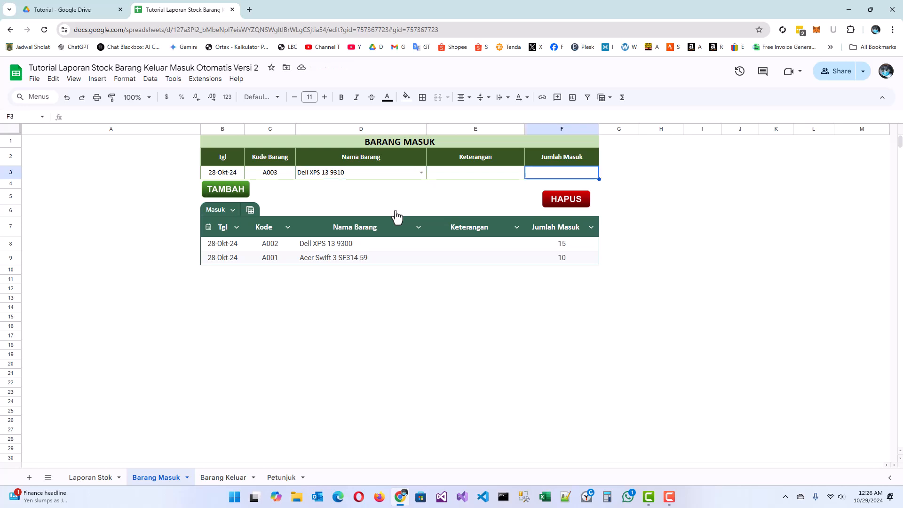
{"action": "type", "text": "1"}
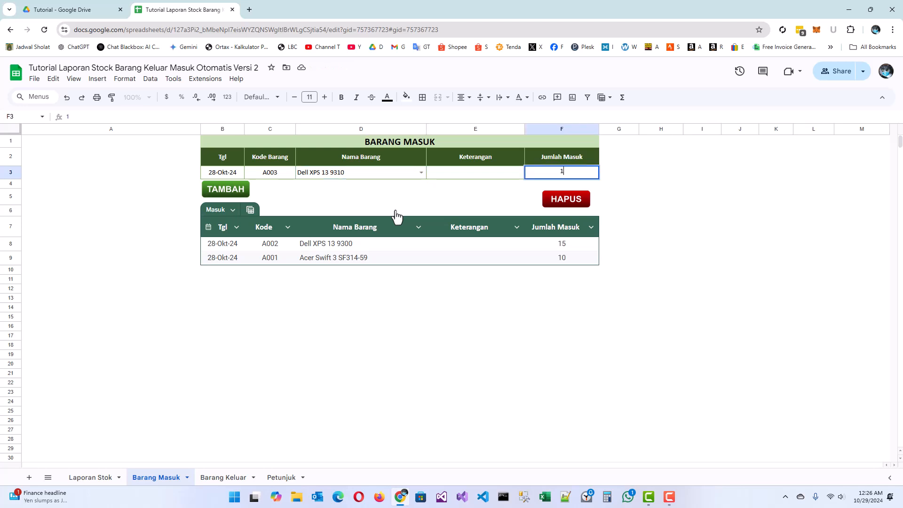
{"action": "type", "text": "0"}
{"action": "key", "text": "Return"}
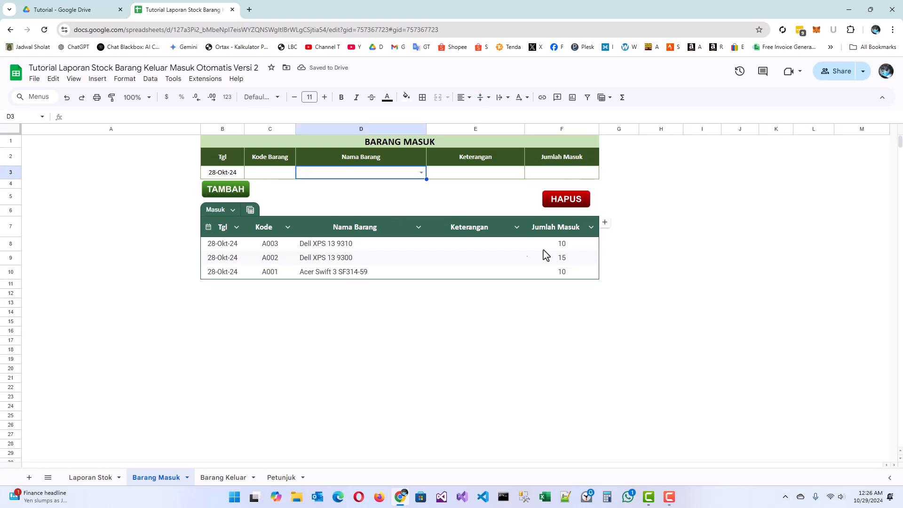
{"action": "left_click", "coordinate": [85, 481]}
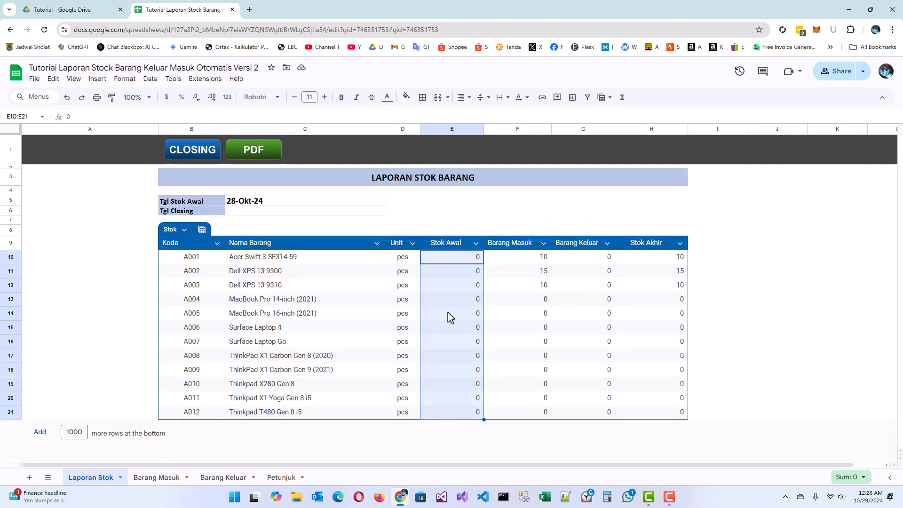
{"action": "left_click_drag", "start_coordinate": [541, 257], "coordinate": [548, 292]}
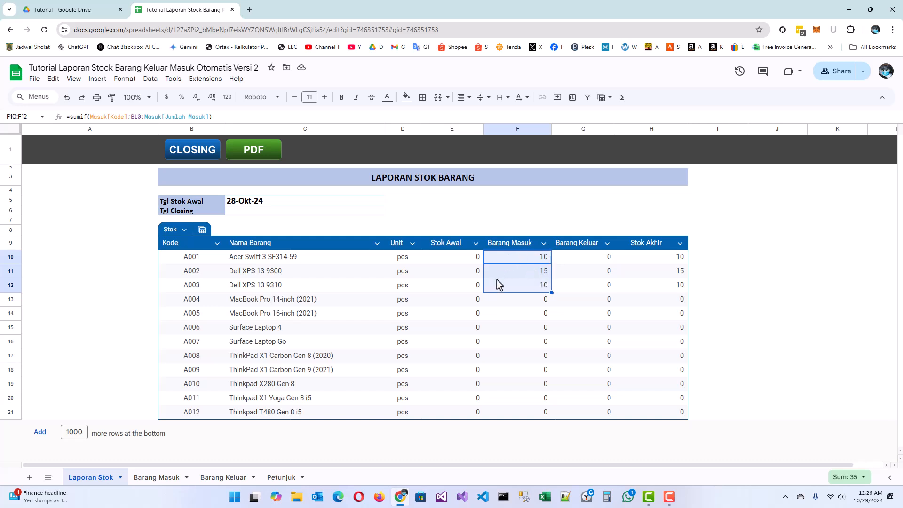
Step: Record an outgoing entry on Barang Keluar dated 28/10/2024 for Acer Swift 3 SF314-59, quantity 3, and add it to the Keluar table
{"action": "left_click", "coordinate": [207, 480]}
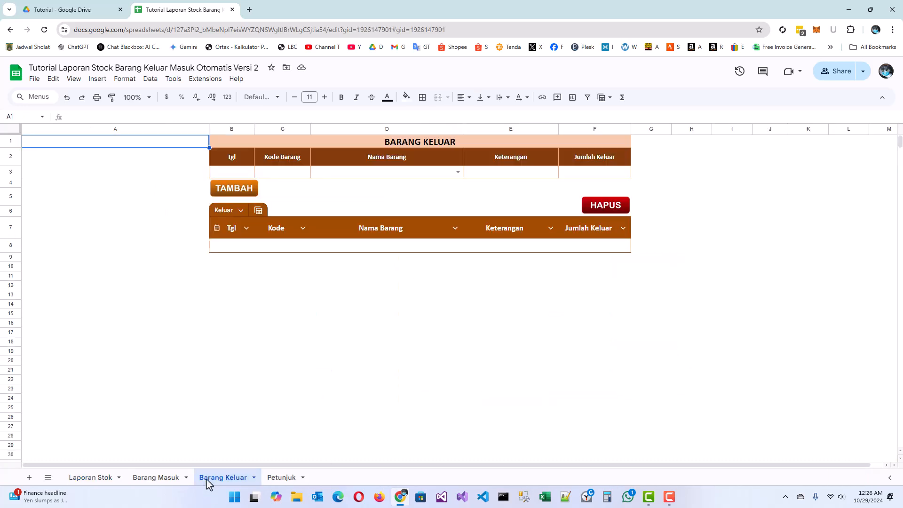
{"action": "left_click", "coordinate": [245, 173]}
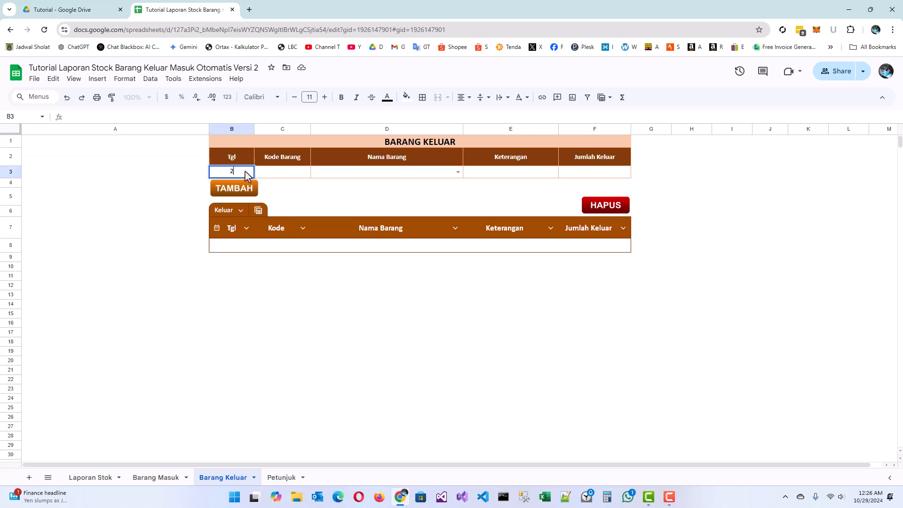
{"action": "type", "text": "28/10/2024"}
{"action": "key", "text": "Tab"}
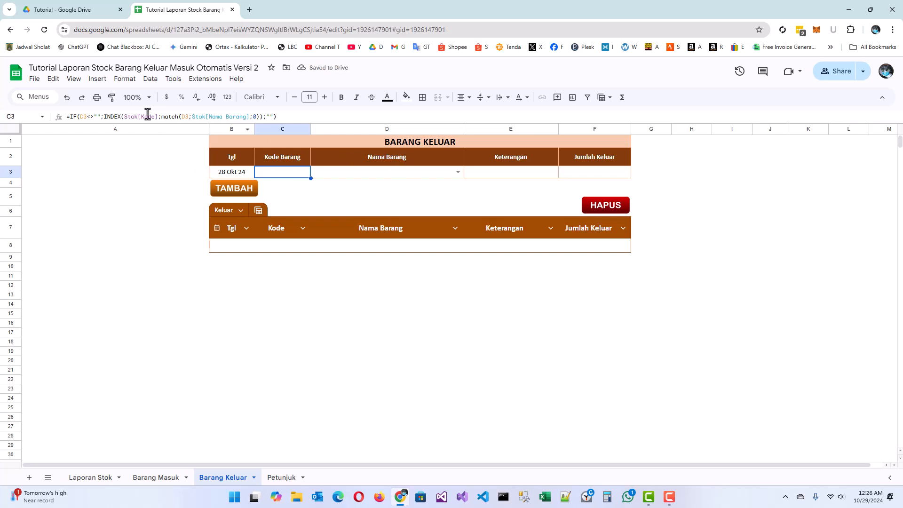
{"action": "left_click", "coordinate": [458, 172]}
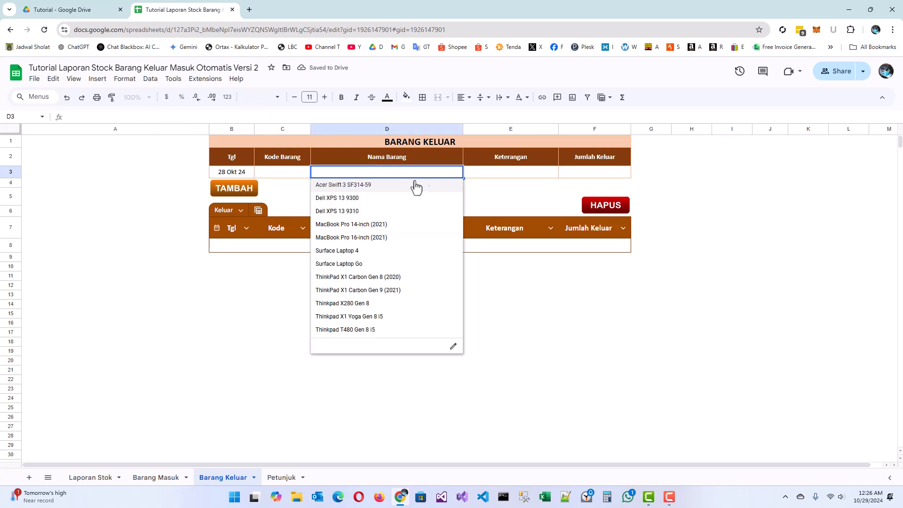
{"action": "left_click", "coordinate": [394, 186]}
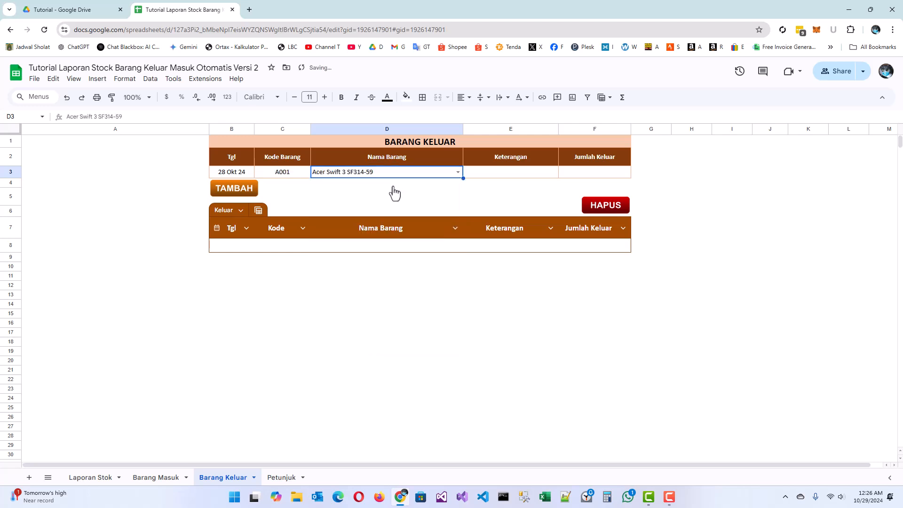
{"action": "key", "text": "Right"}
{"action": "key", "text": "Right"}
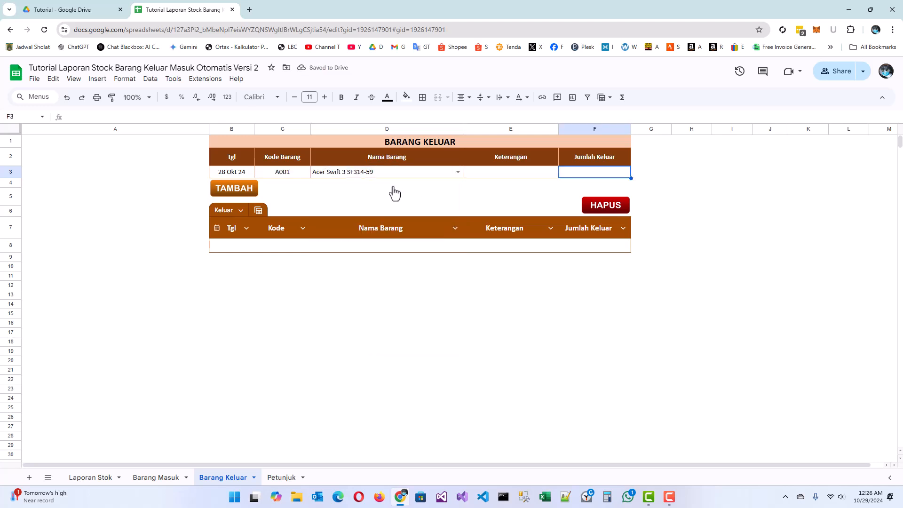
{"action": "type", "text": "3"}
{"action": "key", "text": "Return"}
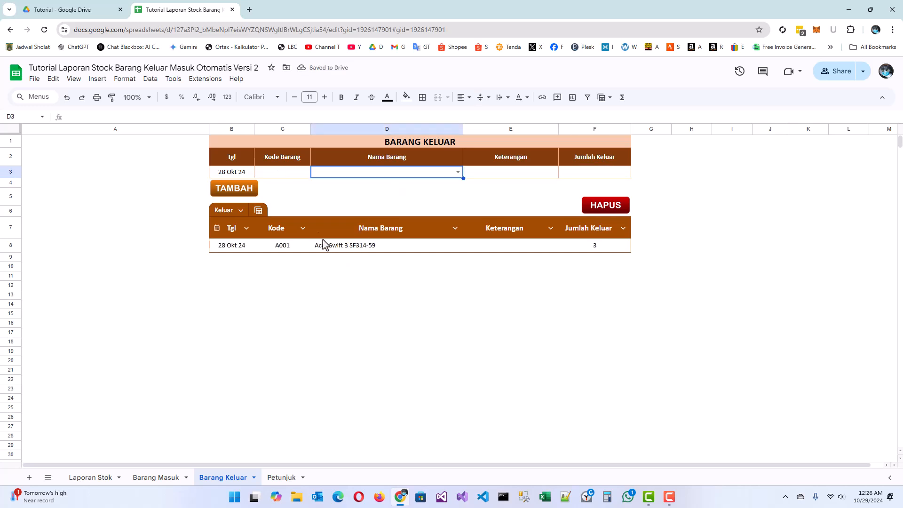
Step: Add an outgoing entry for Dell XPS 13 9310 with quantity 5 to the Keluar table
{"action": "left_click", "coordinate": [458, 173]}
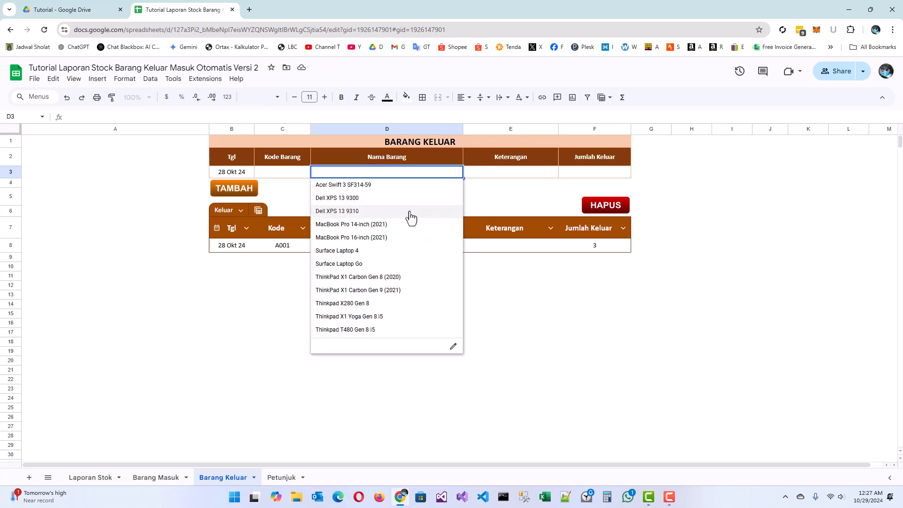
{"action": "left_click", "coordinate": [410, 212]}
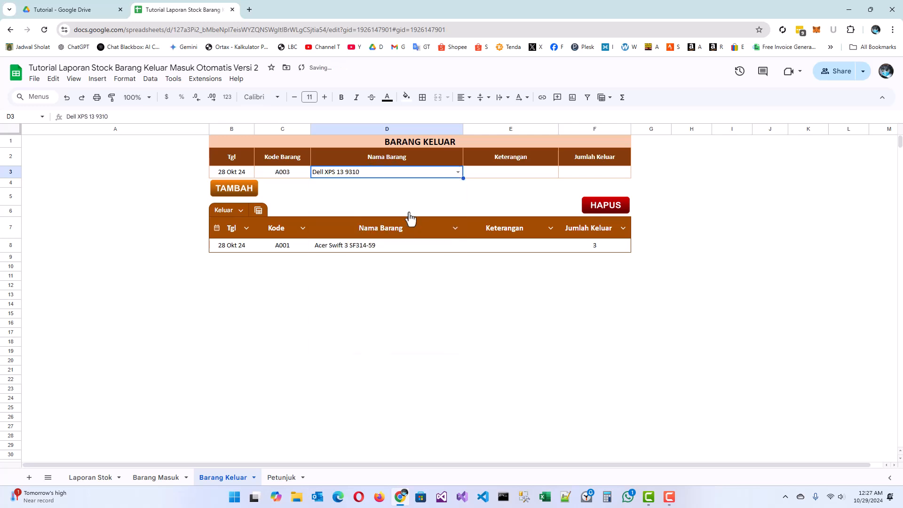
{"action": "key", "text": "Tab"}
{"action": "key", "text": "Tab"}
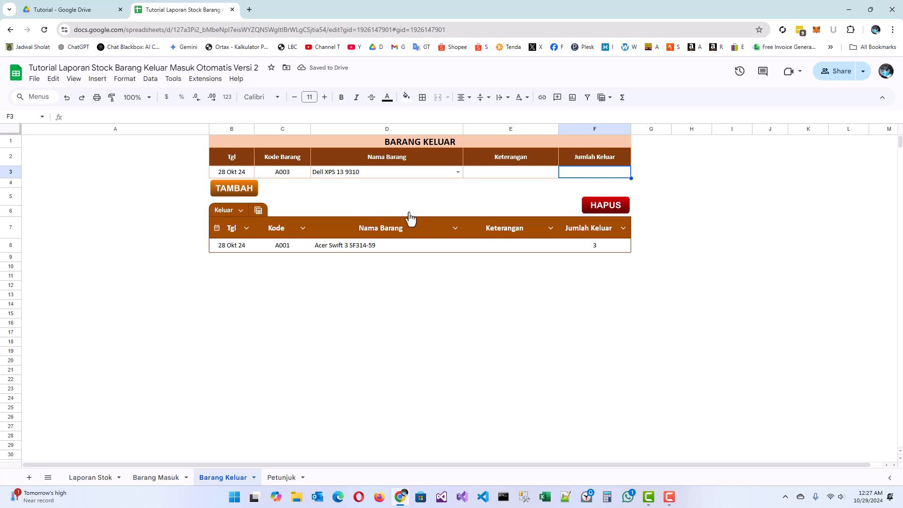
{"action": "type", "text": "5"}
{"action": "key", "text": "Return"}
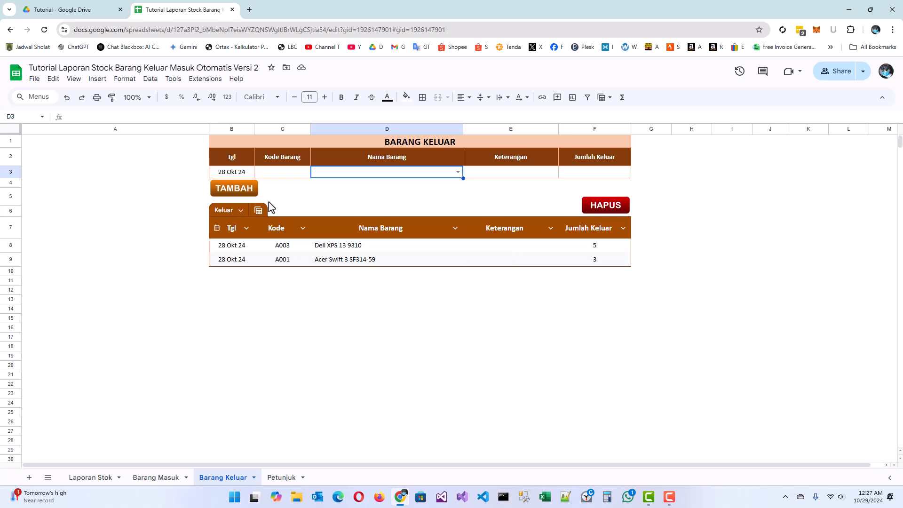
Step: Check the Barang Keluar values of items A001 and A003 on the Laporan Stok sheet
{"action": "left_click", "coordinate": [81, 480]}
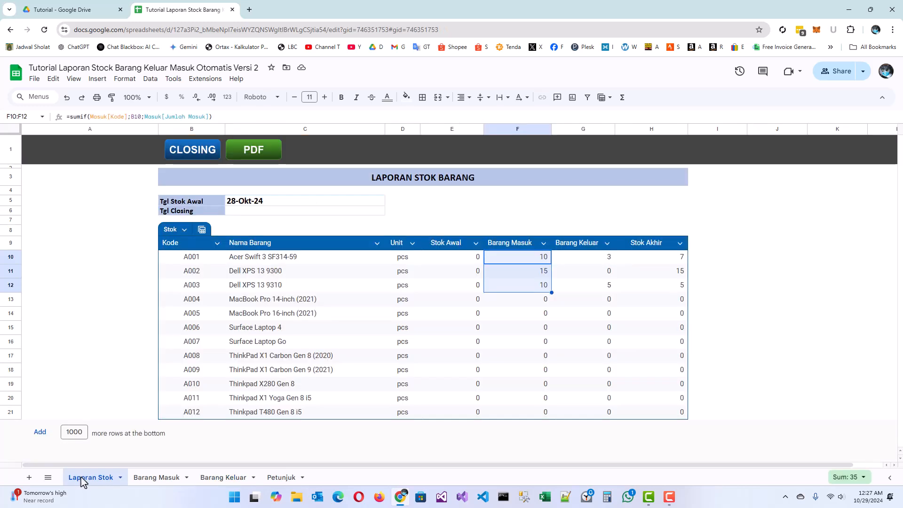
{"action": "left_click", "coordinate": [606, 262]}
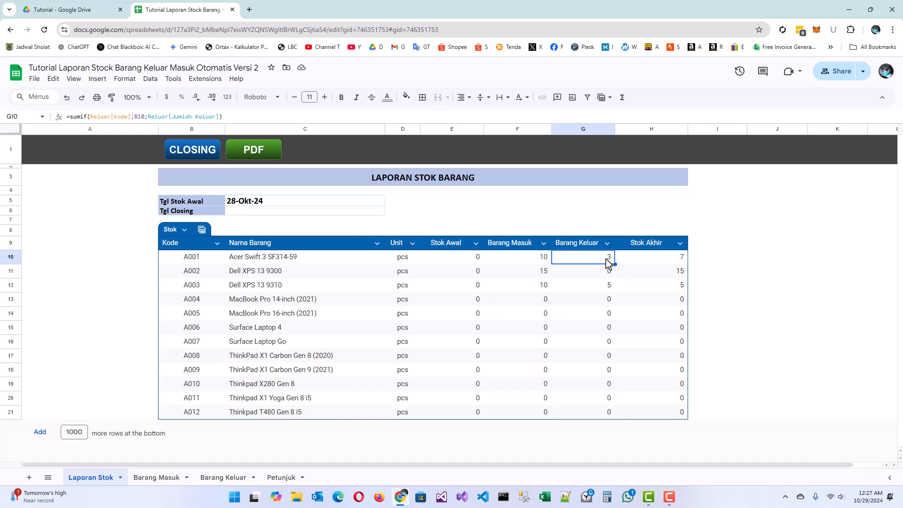
{"action": "left_click", "coordinate": [609, 287]}
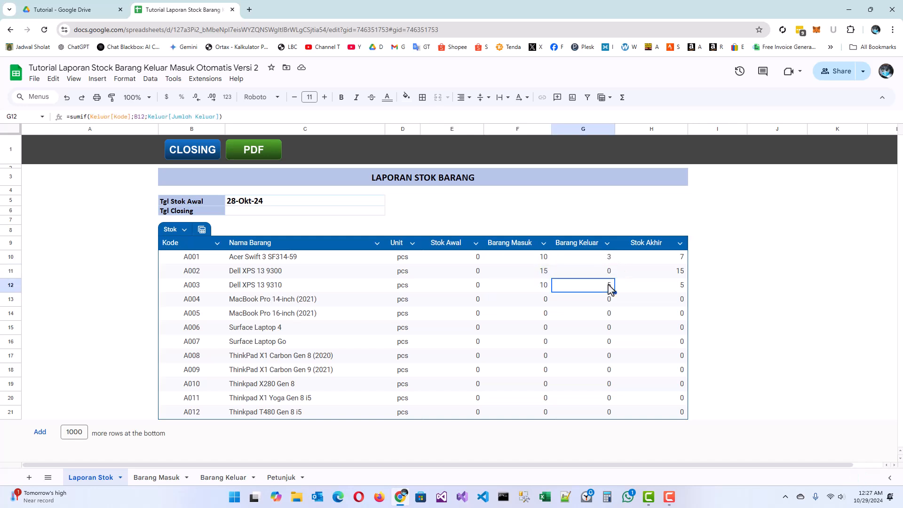
{"action": "left_click", "coordinate": [608, 262]}
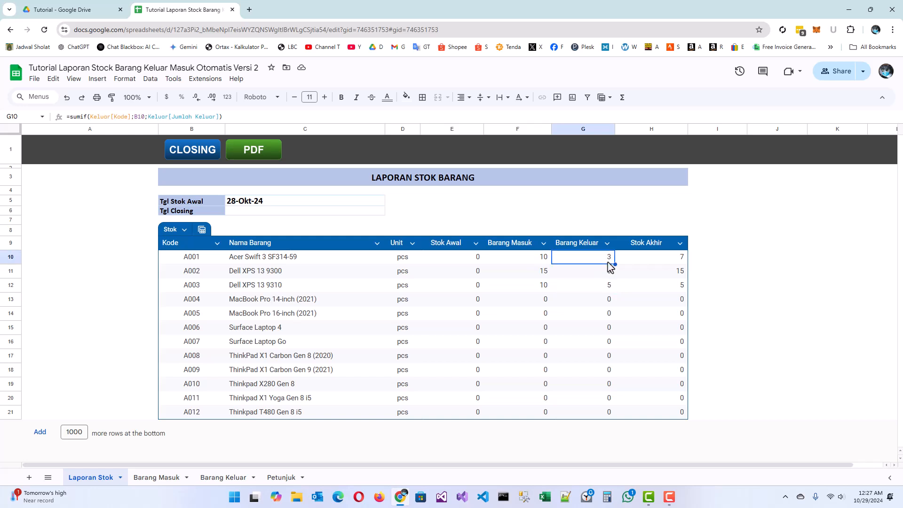
{"action": "left_click", "coordinate": [606, 286]}
{"action": "left_click", "coordinate": [610, 258]}
Step: Start the PDF export of the stock report and authorize the LaporanStockBarang script with the Google account, allowing the requested access
{"action": "left_click", "coordinate": [253, 150]}
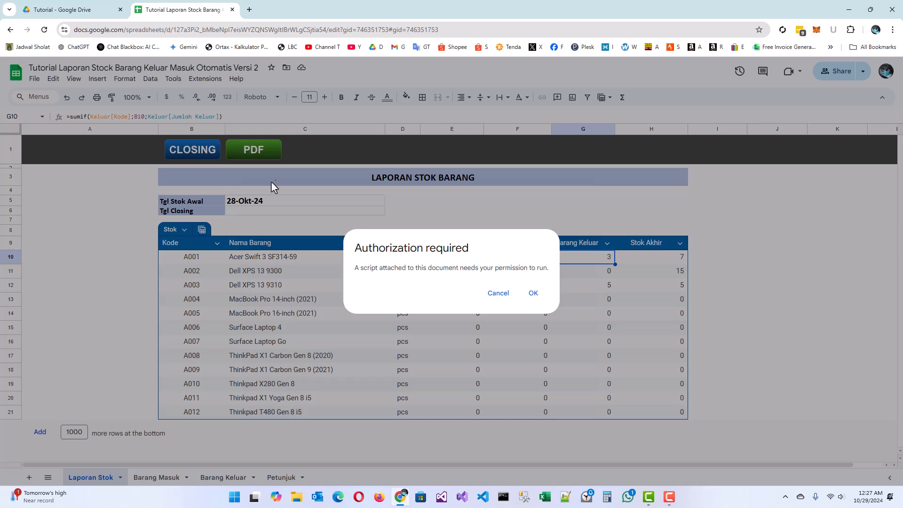
{"action": "left_click", "coordinate": [532, 294]}
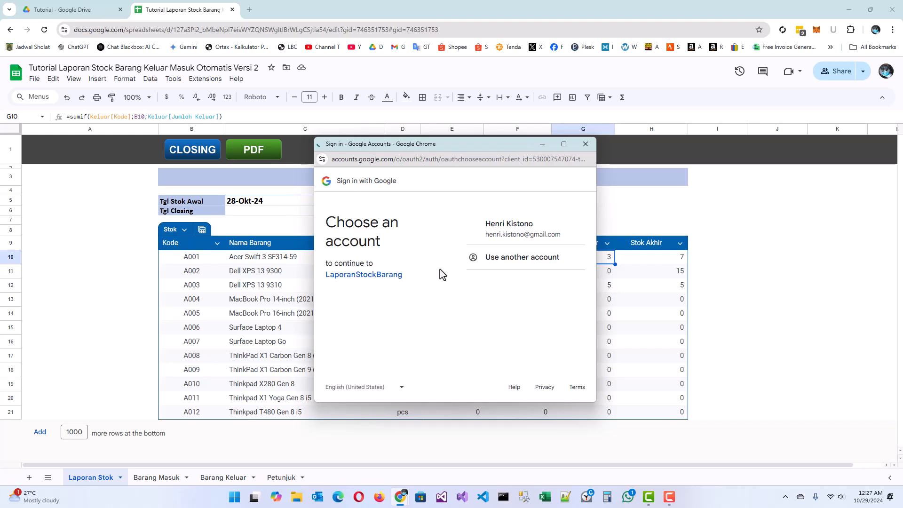
{"action": "left_click", "coordinate": [518, 232]}
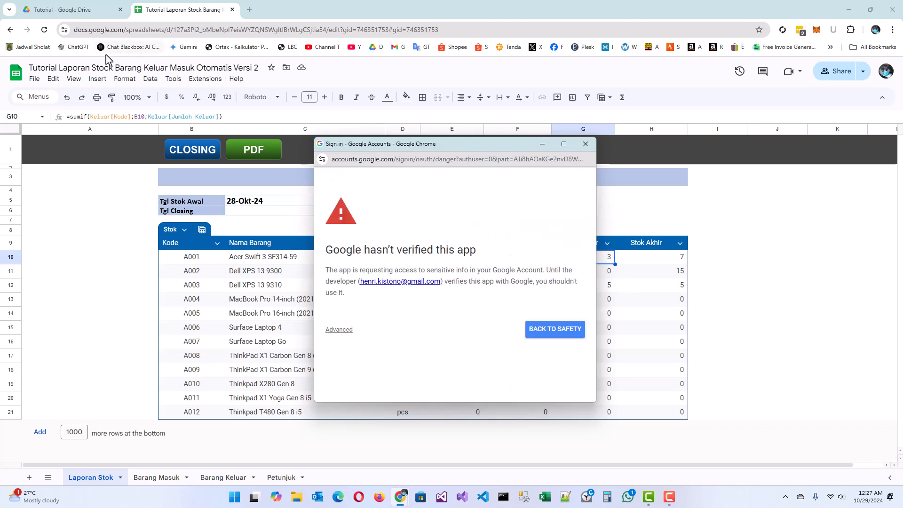
{"action": "left_click", "coordinate": [339, 330]}
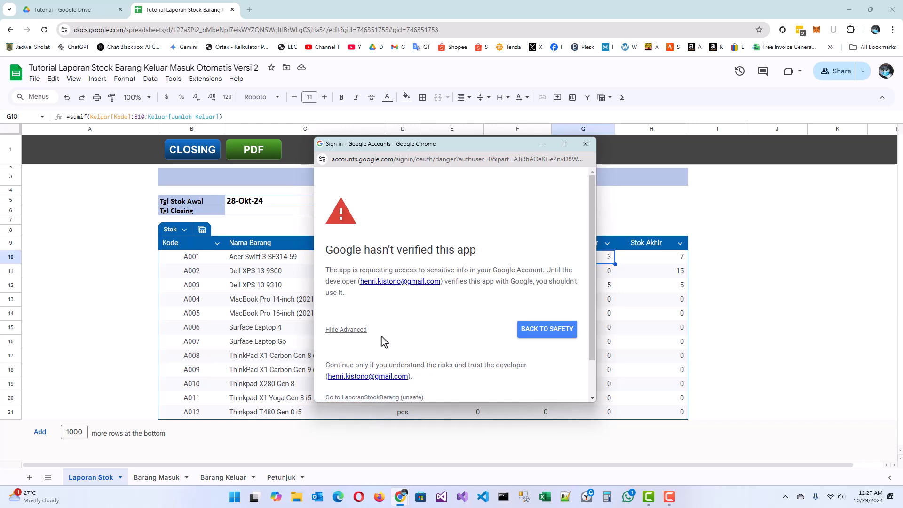
{"action": "scroll", "coordinate": [382, 338], "scroll_direction": "down", "scroll_amount": 1}
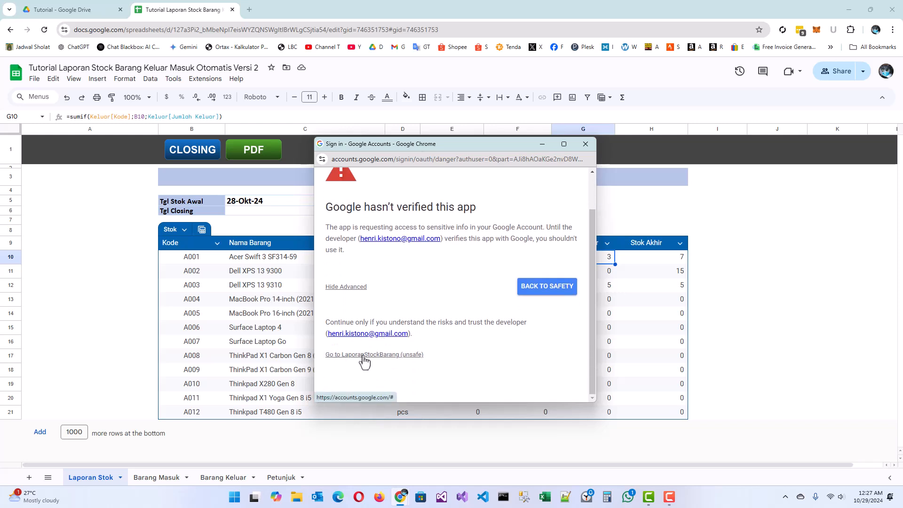
{"action": "left_click", "coordinate": [375, 356]}
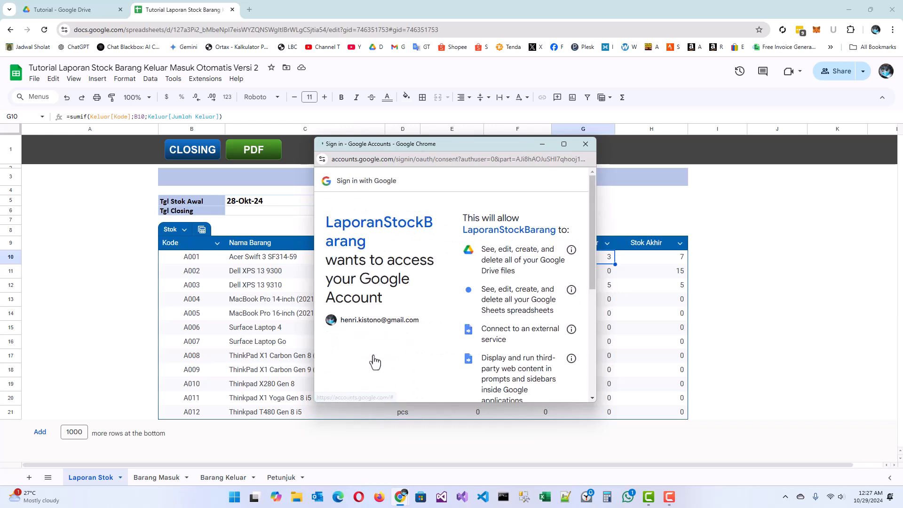
{"action": "scroll", "coordinate": [376, 361], "scroll_direction": "down", "scroll_amount": 5}
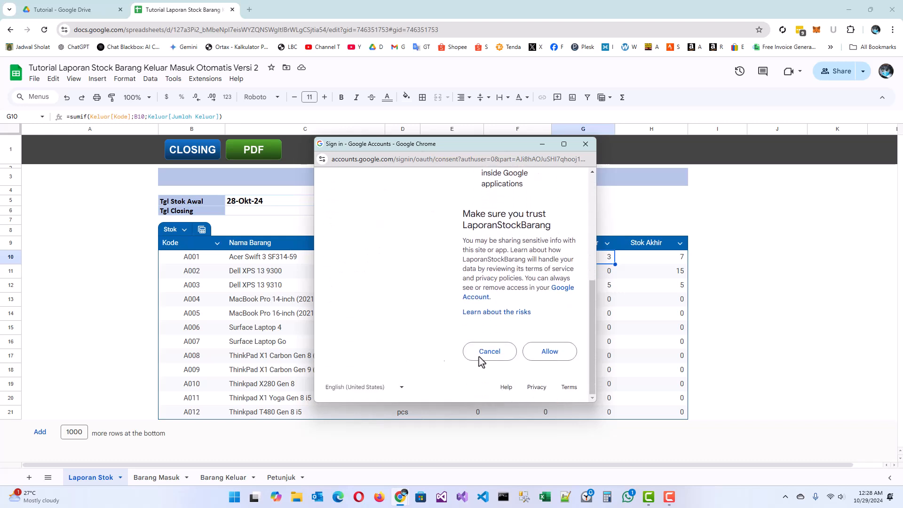
{"action": "left_click", "coordinate": [551, 360]}
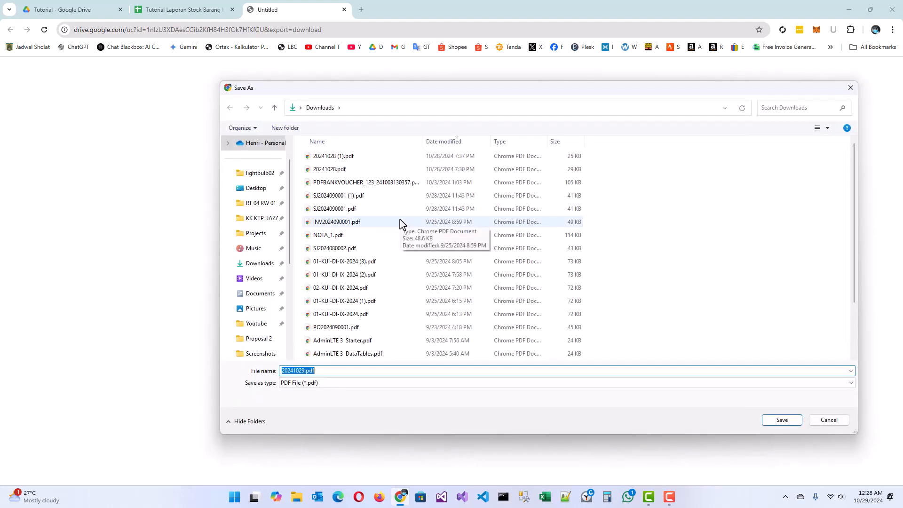
Step: Save the exported report as 20241029.pdf in Downloads, view the file and close it
{"action": "key", "text": "Return"}
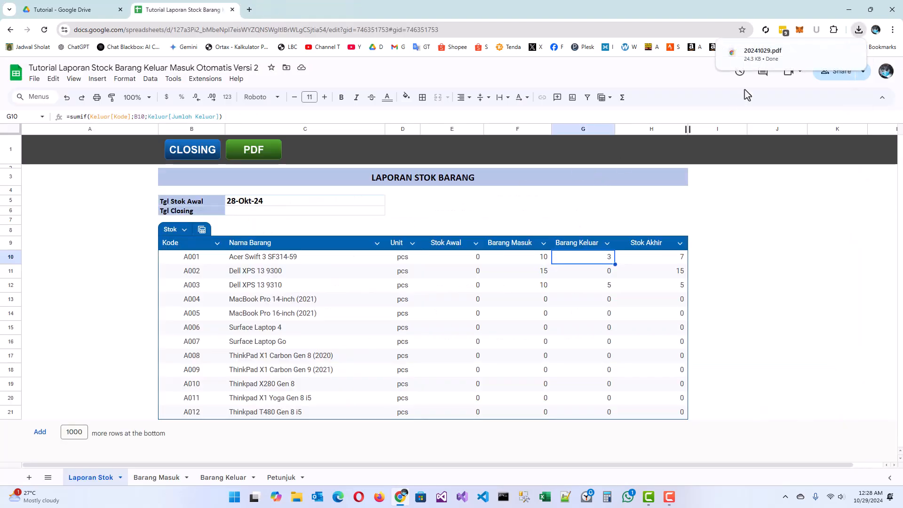
{"action": "left_click", "coordinate": [762, 55]}
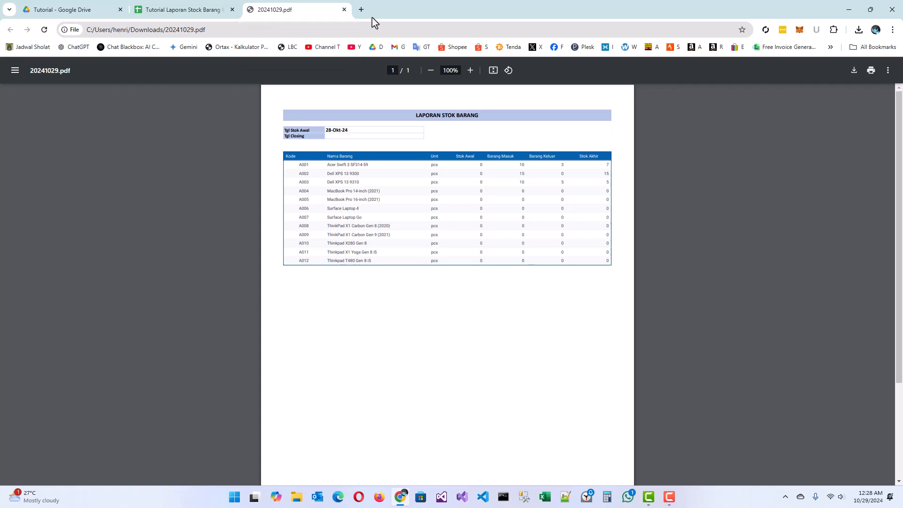
{"action": "left_click", "coordinate": [185, 12]}
{"action": "left_click", "coordinate": [344, 11]}
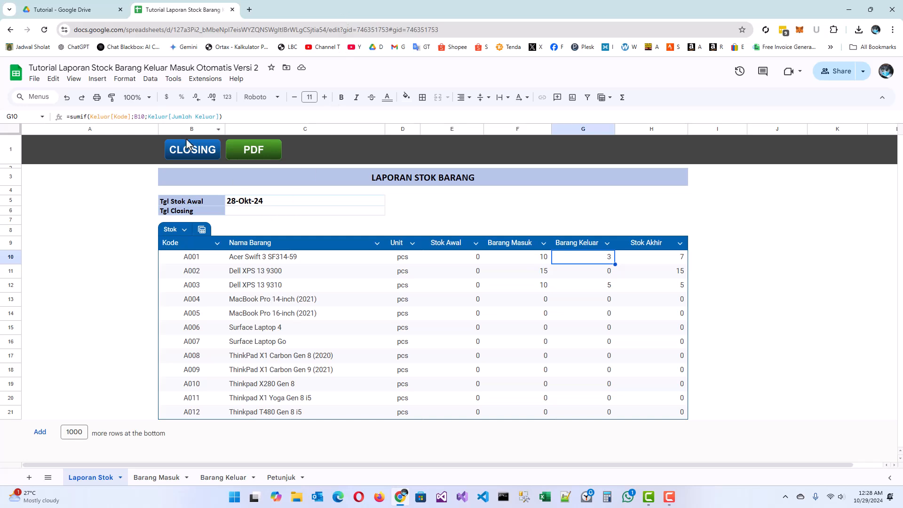
Step: Set Tgl Closing to 28/10/24 on the Laporan Stok sheet, and run and confirm the closing process
{"action": "left_click", "coordinate": [238, 211]}
{"action": "type", "text": "28/10/"}
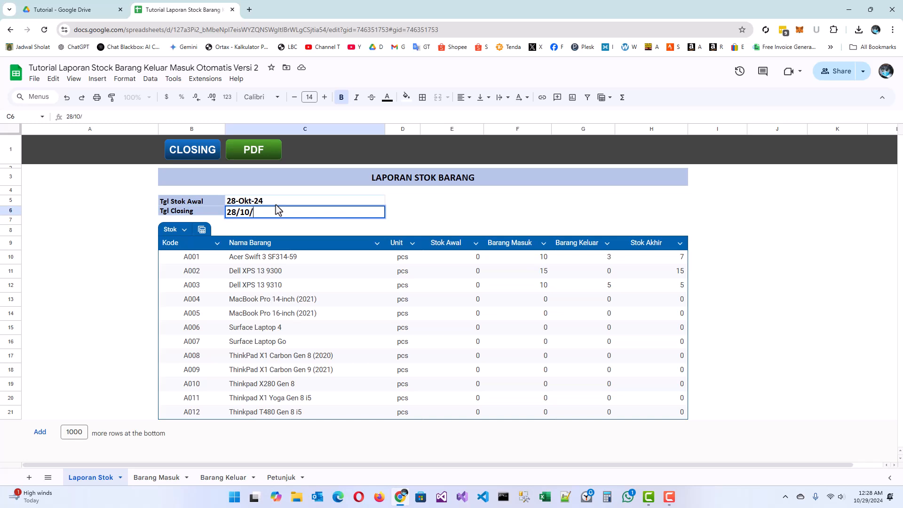
{"action": "type", "text": "24"}
{"action": "key", "text": "Return"}
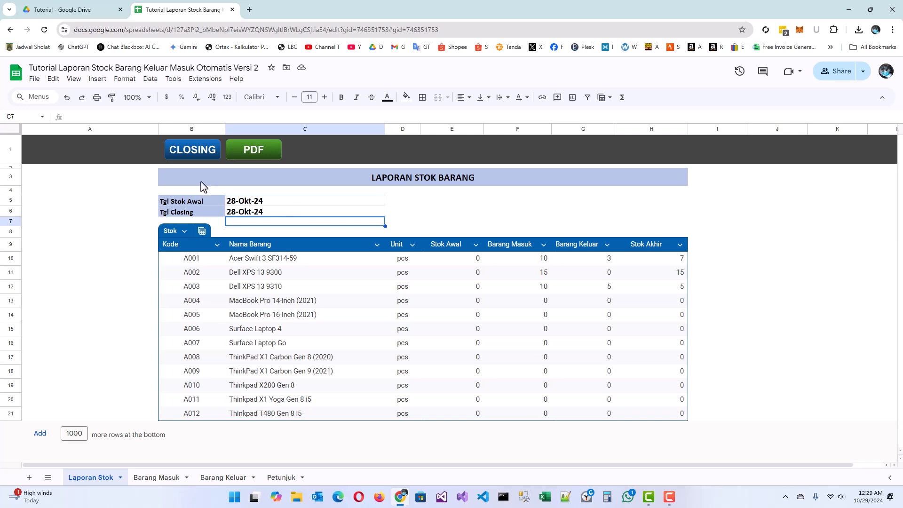
{"action": "left_click", "coordinate": [188, 150]}
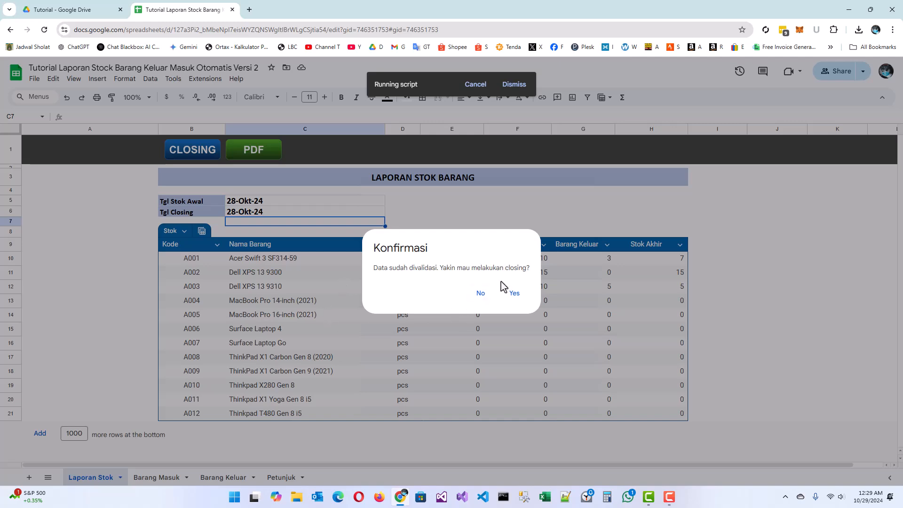
{"action": "left_click", "coordinate": [515, 294]}
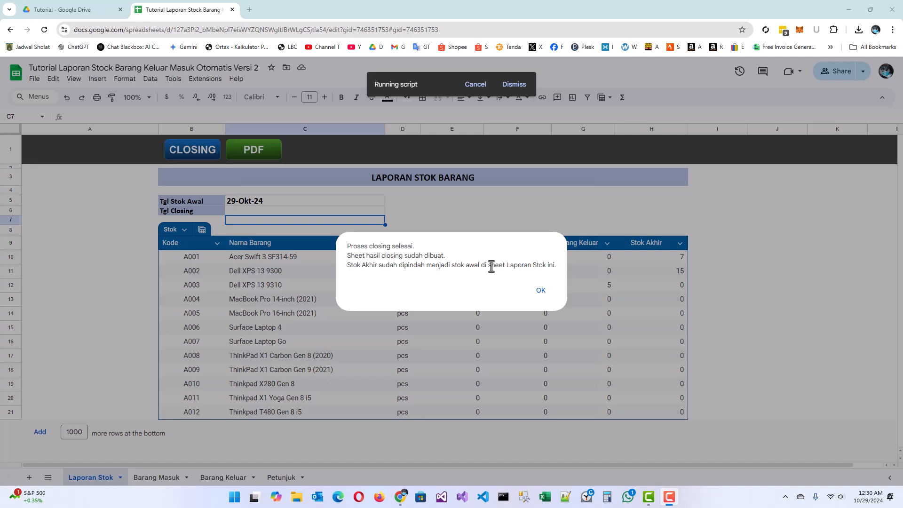
{"action": "left_click", "coordinate": [540, 291]}
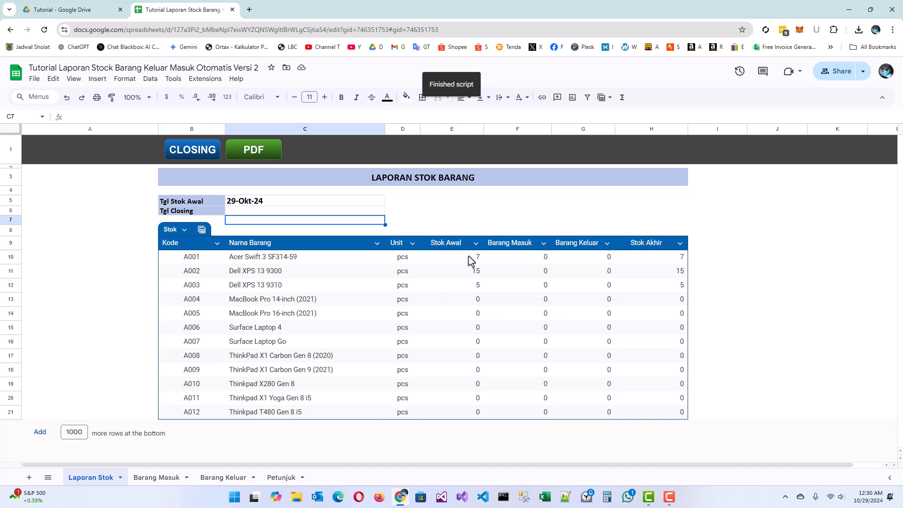
Step: Check the Stok Awal cells E10:E12, the Barang Masuk and Barang Keluar sheets, and the Tgl Stok Awal and Tgl Closing cells
{"action": "left_click_drag", "start_coordinate": [470, 262], "coordinate": [472, 290]}
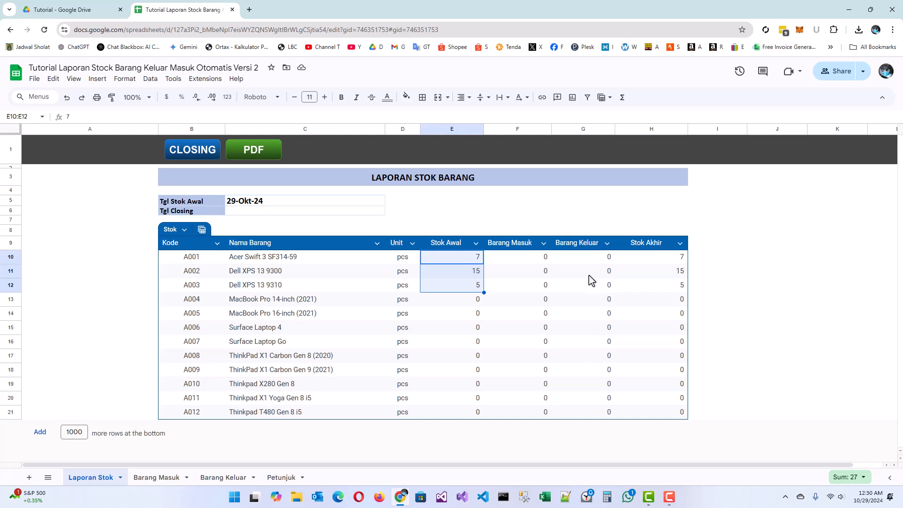
{"action": "left_click", "coordinate": [150, 477]}
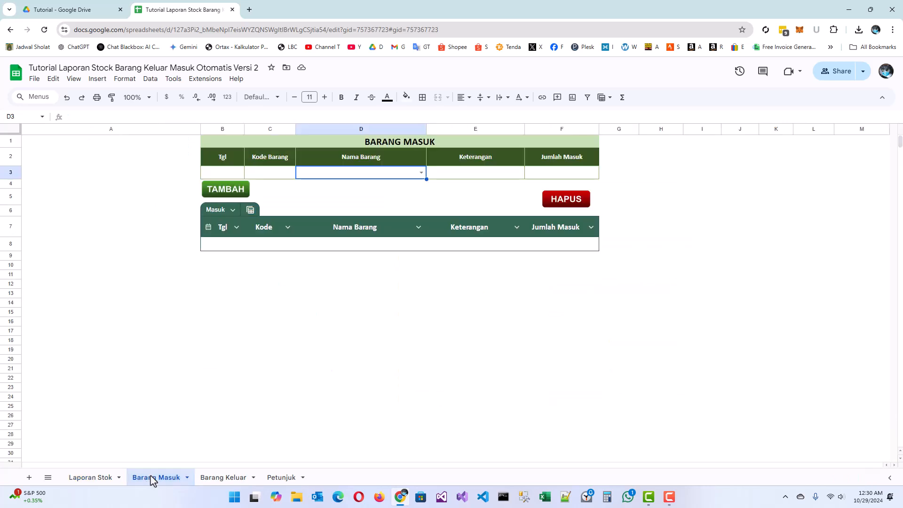
{"action": "left_click", "coordinate": [218, 478]}
{"action": "left_click", "coordinate": [104, 480]}
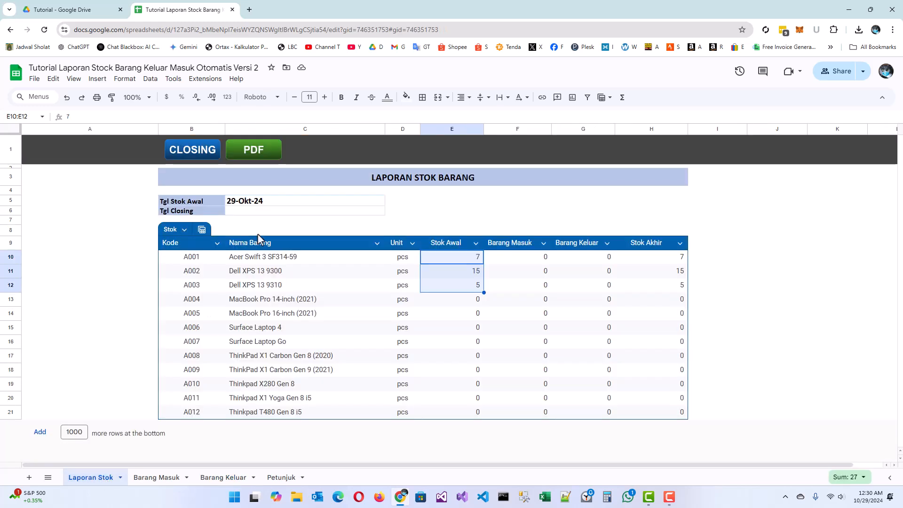
{"action": "left_click", "coordinate": [248, 205]}
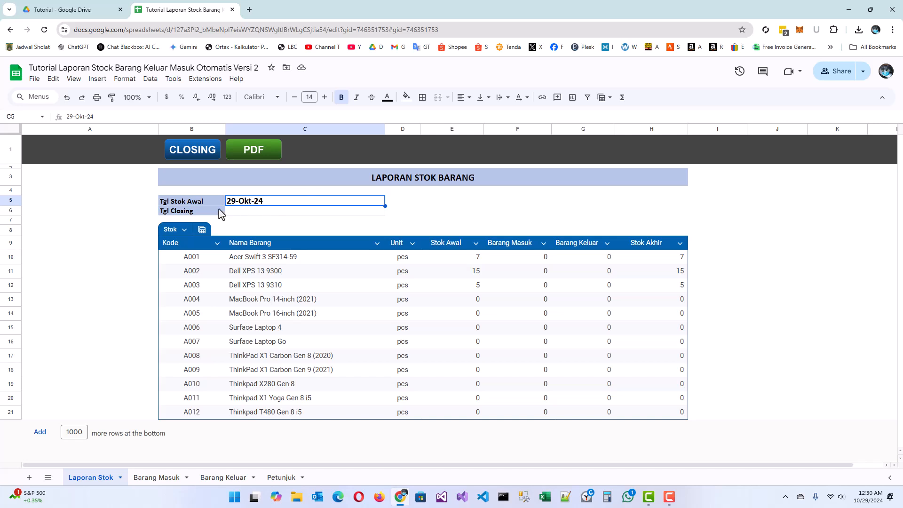
{"action": "left_click", "coordinate": [249, 212]}
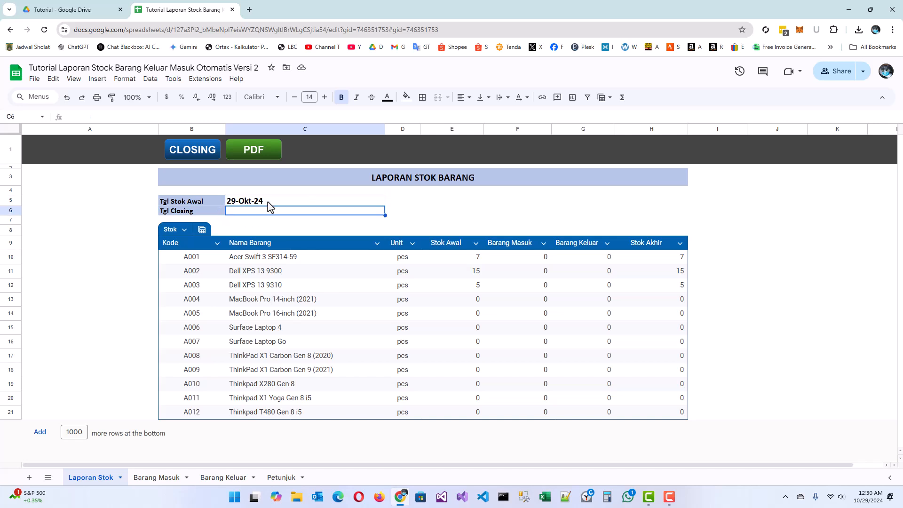
Step: Switch to Google Drive, refresh the Tutorial folder, and open the Laporan Stok per 20241028 spreadsheet from the Closing folder
{"action": "left_click", "coordinate": [90, 10]}
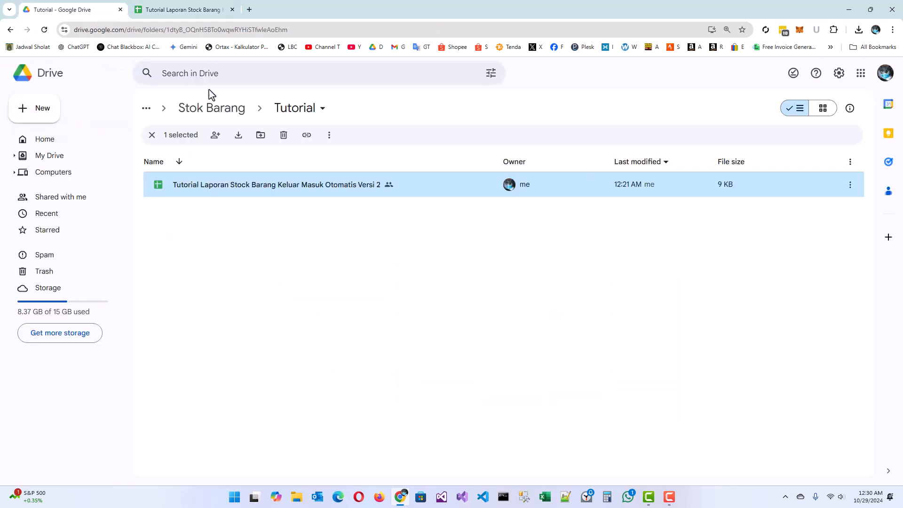
{"action": "left_click", "coordinate": [245, 232]}
{"action": "right_click", "coordinate": [245, 229]}
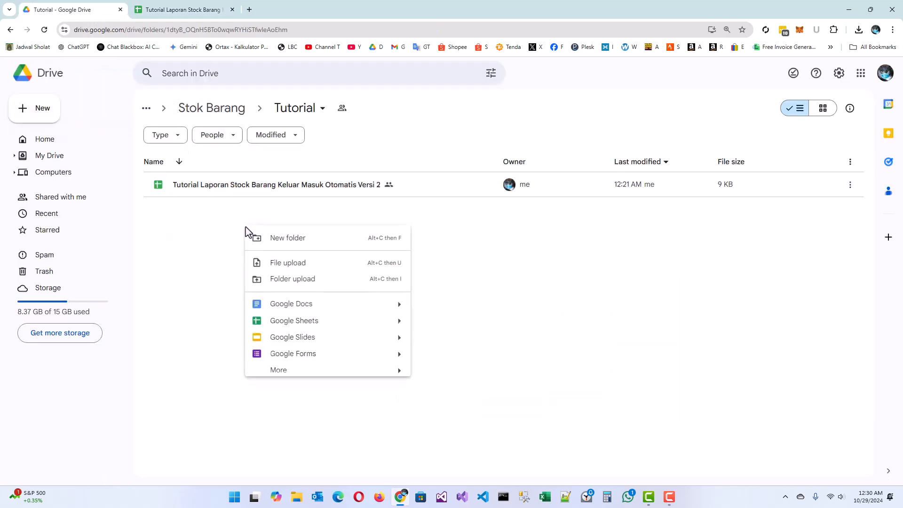
{"action": "left_click", "coordinate": [46, 30]}
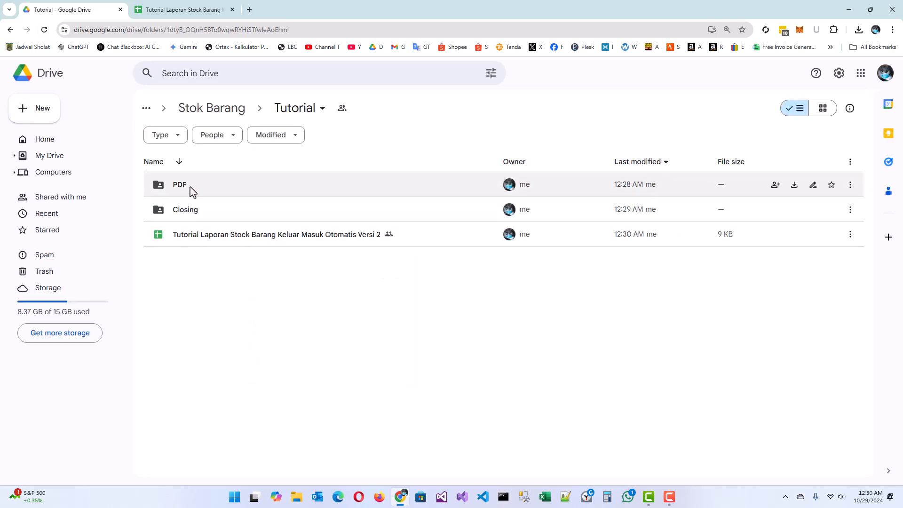
{"action": "double_click", "coordinate": [191, 217]}
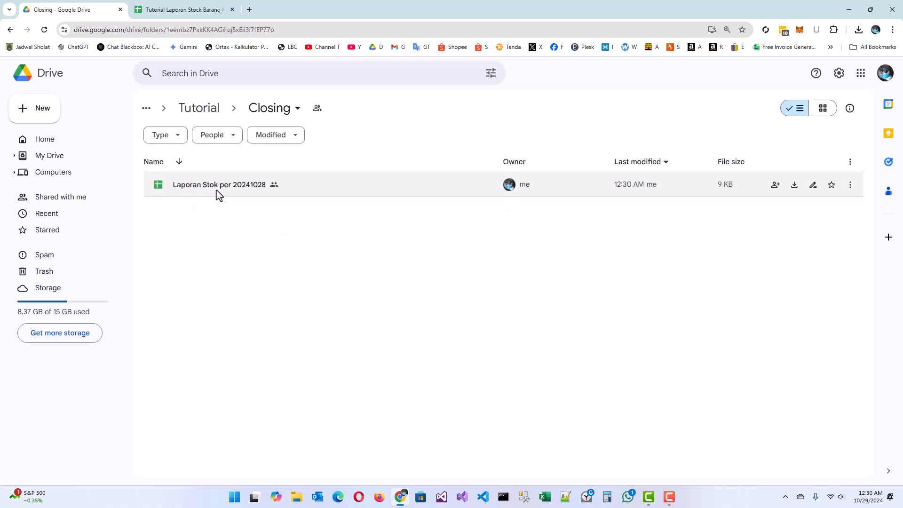
{"action": "double_click", "coordinate": [222, 189]}
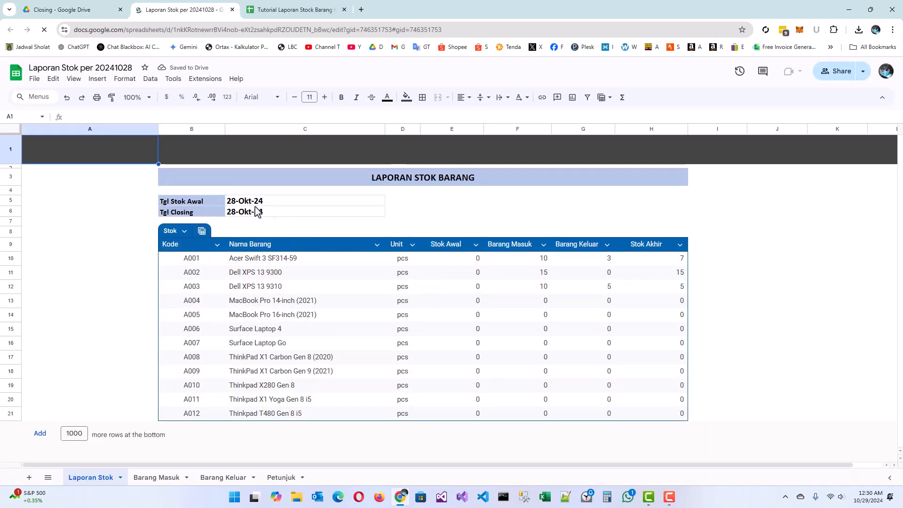
Step: Check the closing date, the Barang Masuk cells F10:F12, and the Barang Masuk and Barang Keluar sheets of the closing spreadsheet
{"action": "left_click", "coordinate": [244, 213]}
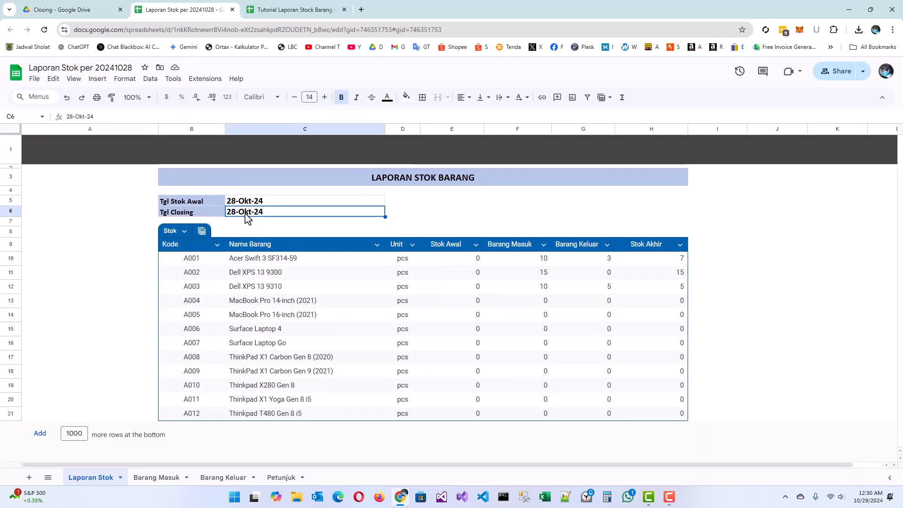
{"action": "left_click_drag", "start_coordinate": [543, 259], "coordinate": [544, 289]}
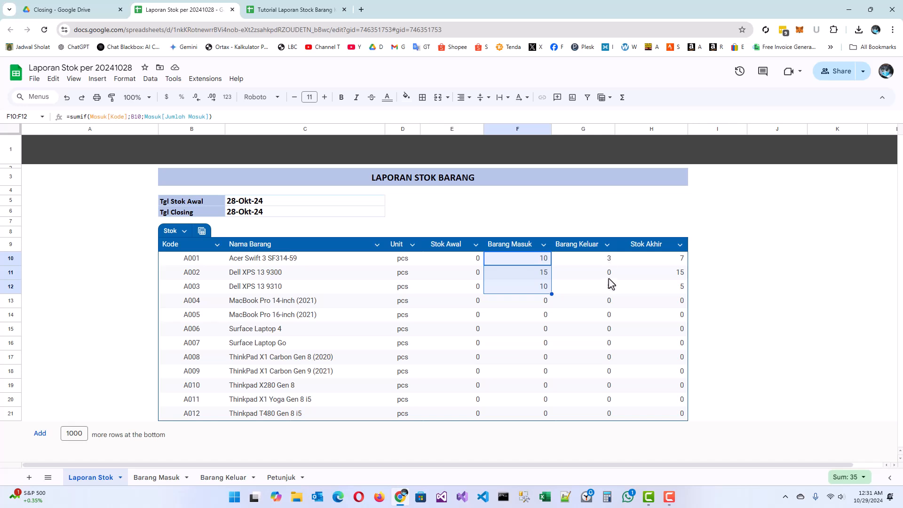
{"action": "left_click", "coordinate": [156, 478]}
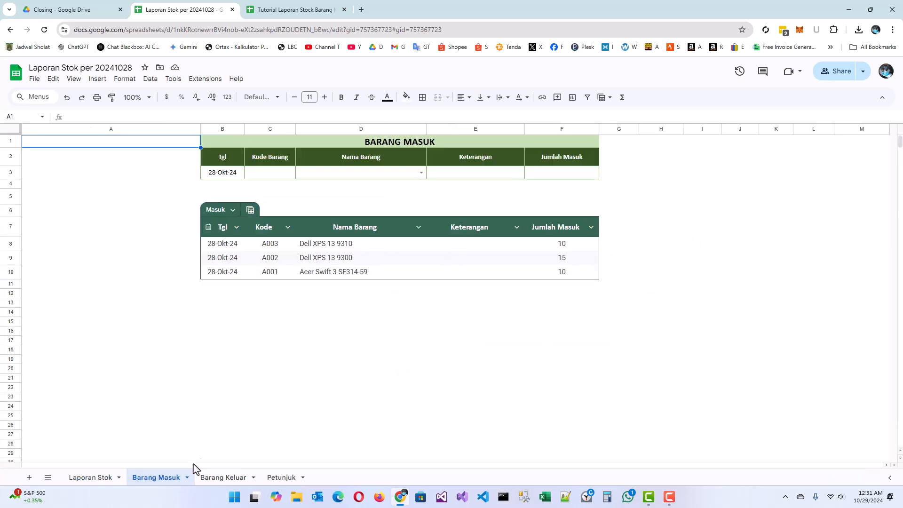
{"action": "left_click", "coordinate": [210, 478]}
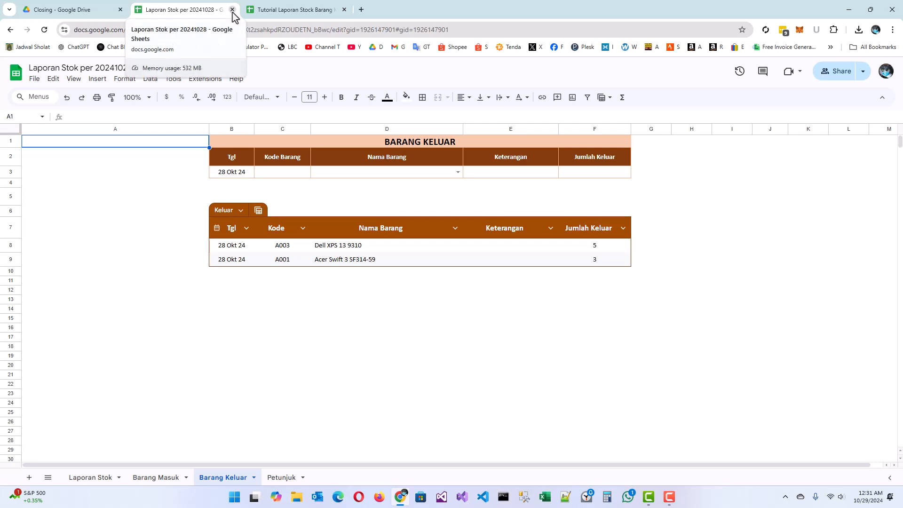
Step: Go to the PDF folder within Tutorial in Google Drive and delete the 20241029.pdf last modified at 12:28 AM
{"action": "left_click", "coordinate": [75, 14]}
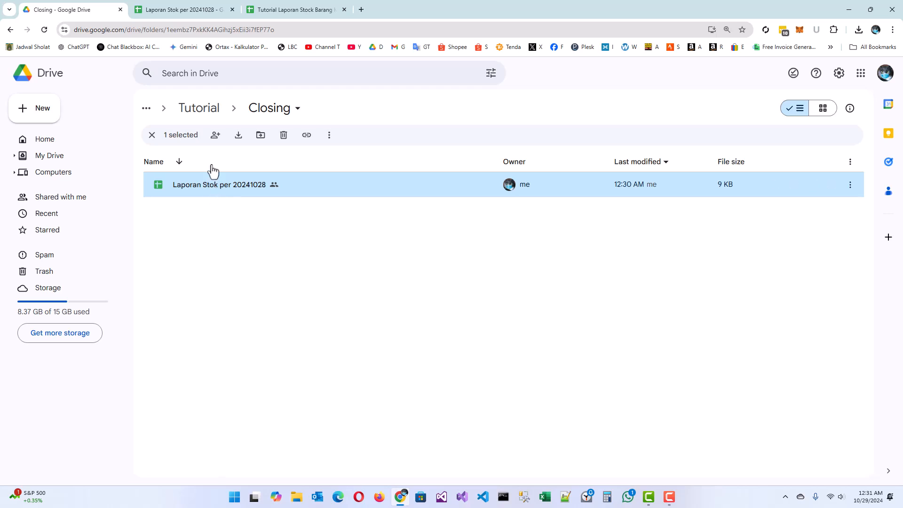
{"action": "left_click", "coordinate": [207, 116]}
{"action": "double_click", "coordinate": [181, 186]}
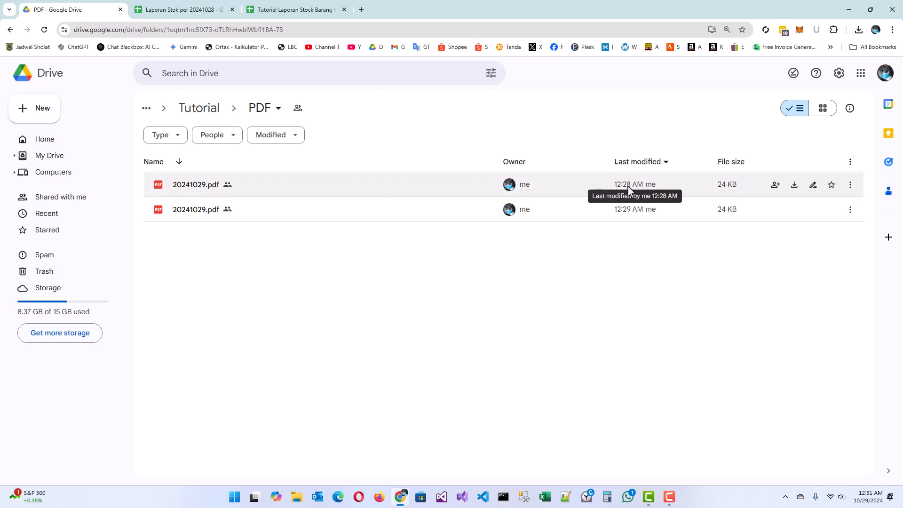
{"action": "left_click", "coordinate": [248, 187]}
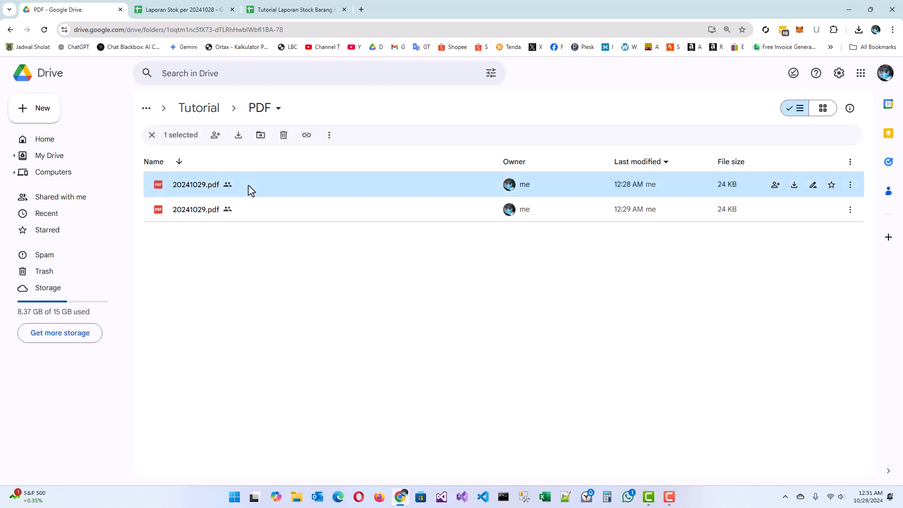
{"action": "left_click", "coordinate": [284, 138]}
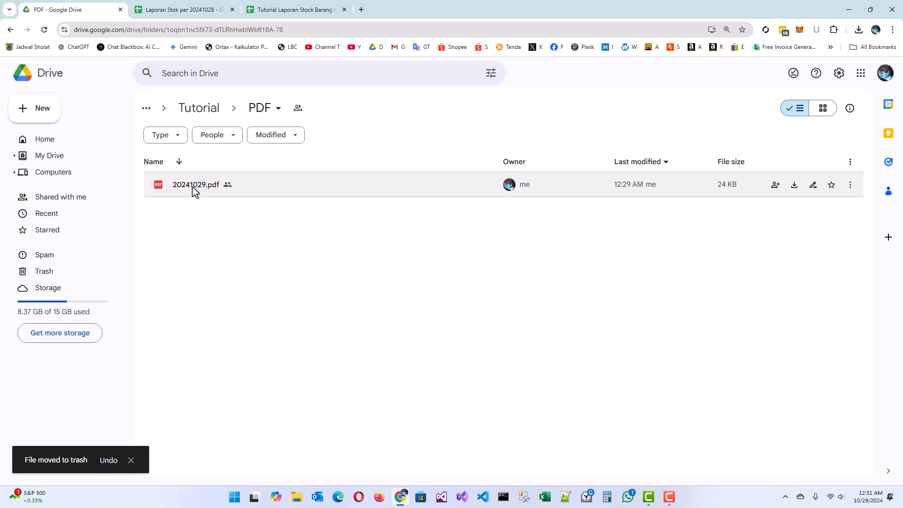
Step: Preview the remaining 20241029.pdf, close the Laporan Stok per 20241028 spreadsheet, and return to the tutorial stock spreadsheet
{"action": "double_click", "coordinate": [272, 188]}
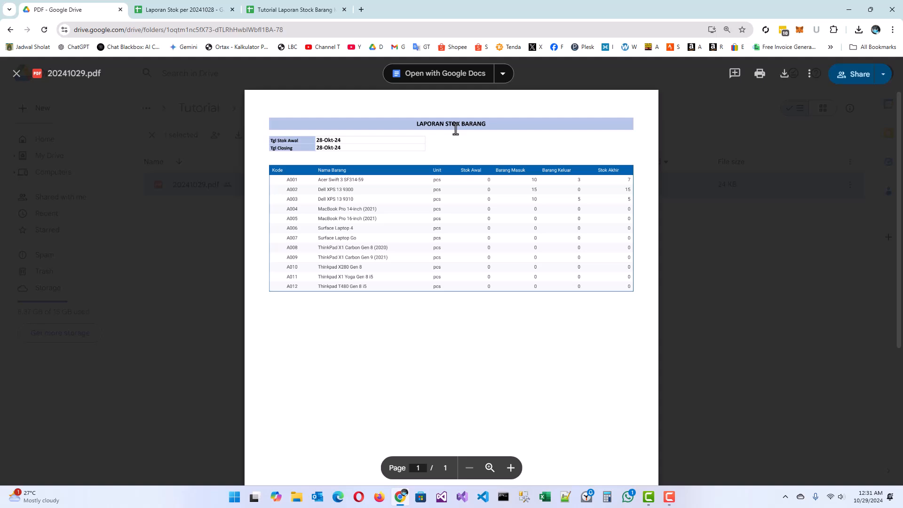
{"action": "left_click", "coordinate": [787, 196]}
{"action": "left_click", "coordinate": [210, 11]}
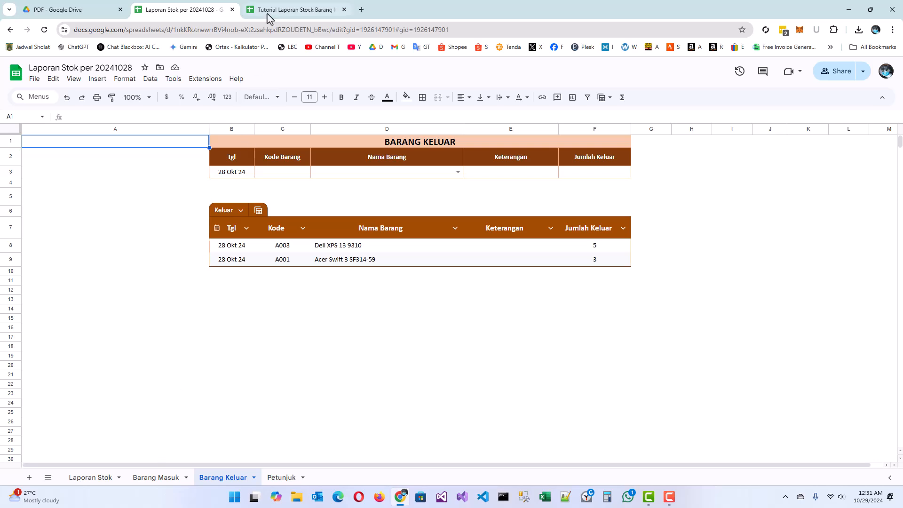
{"action": "left_click", "coordinate": [232, 10]}
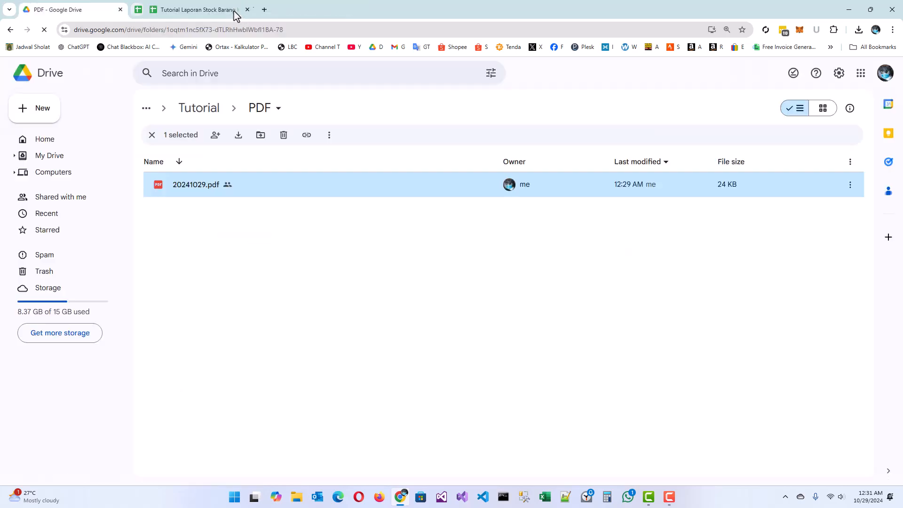
{"action": "left_click", "coordinate": [197, 11]}
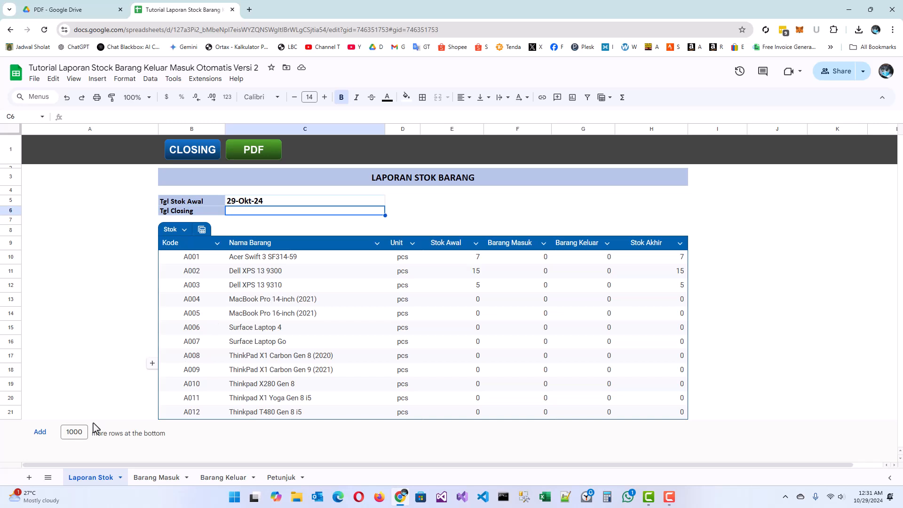